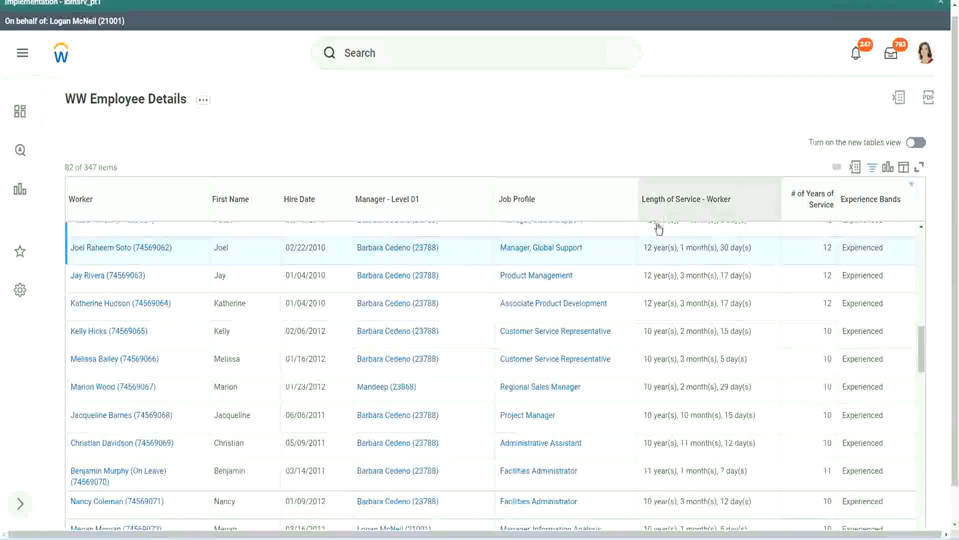
# - Compare Length of Service with # of Years of Service for the Manager, Global Support row and the Administrative Assistant row
pyautogui.moveTo(648, 249); pyautogui.dragTo(643, 248)
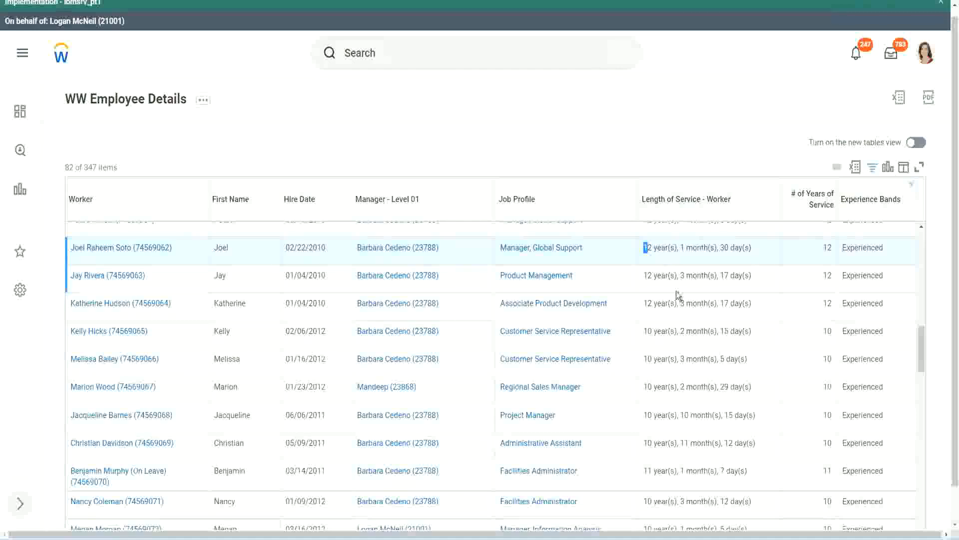
pyautogui.click(675, 246)
pyautogui.moveTo(644, 247); pyautogui.dragTo(735, 247)
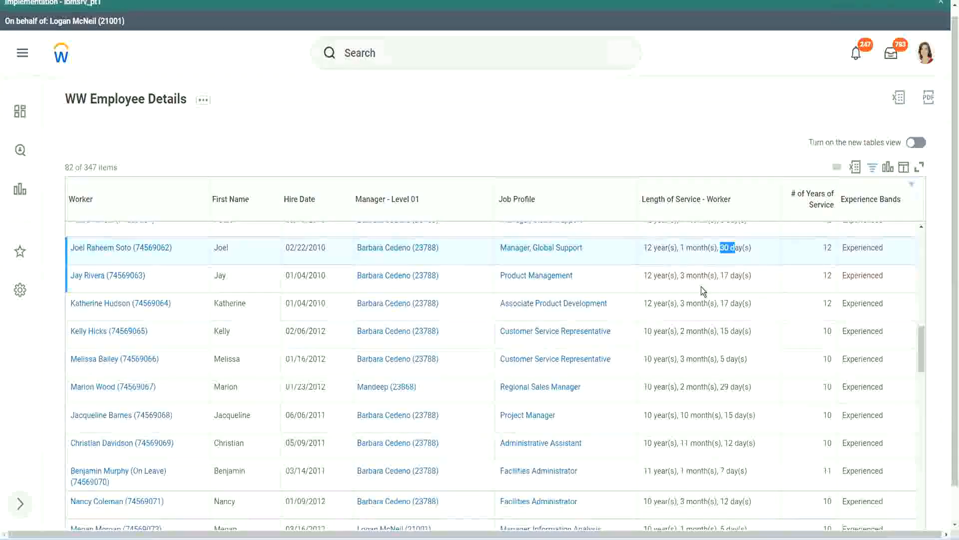
pyautogui.doubleClick(831, 247)
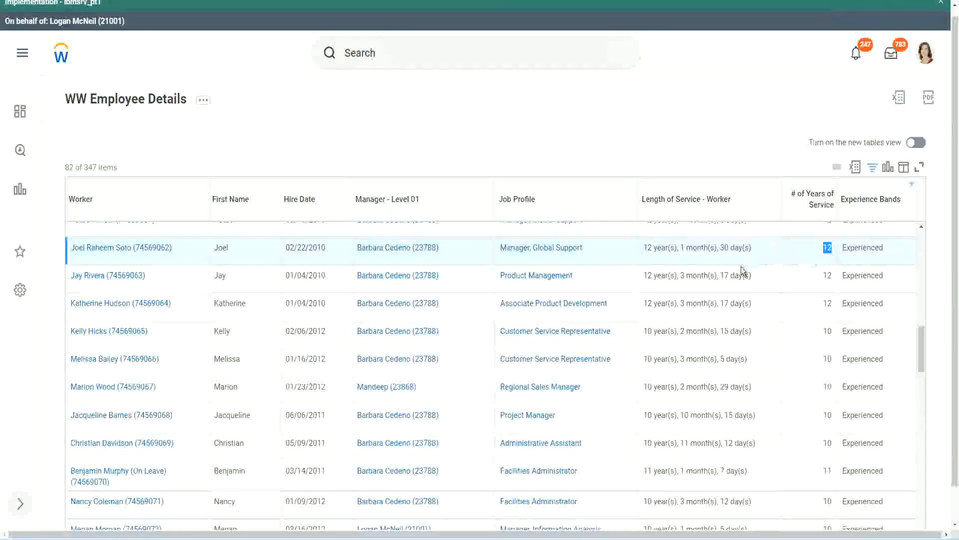
pyautogui.click(662, 443)
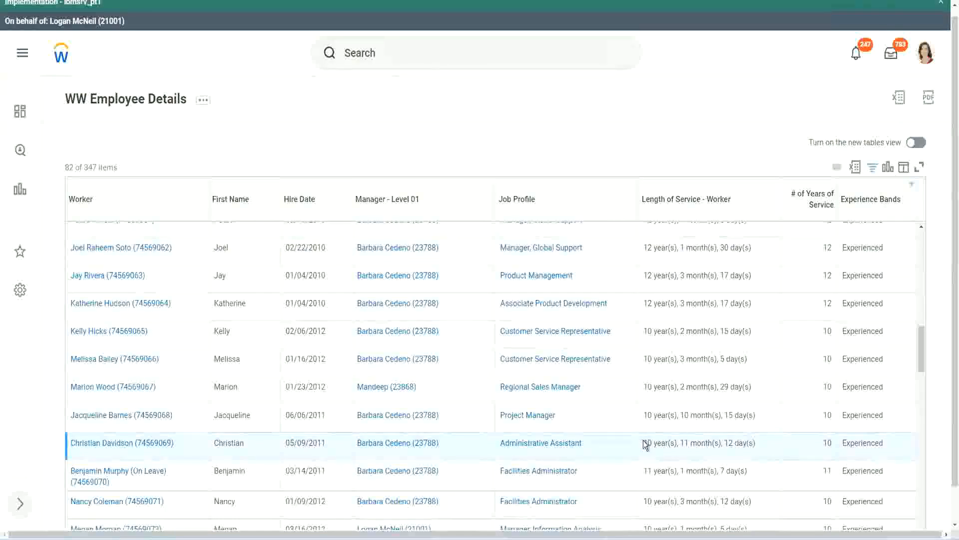
pyautogui.doubleClick(685, 442)
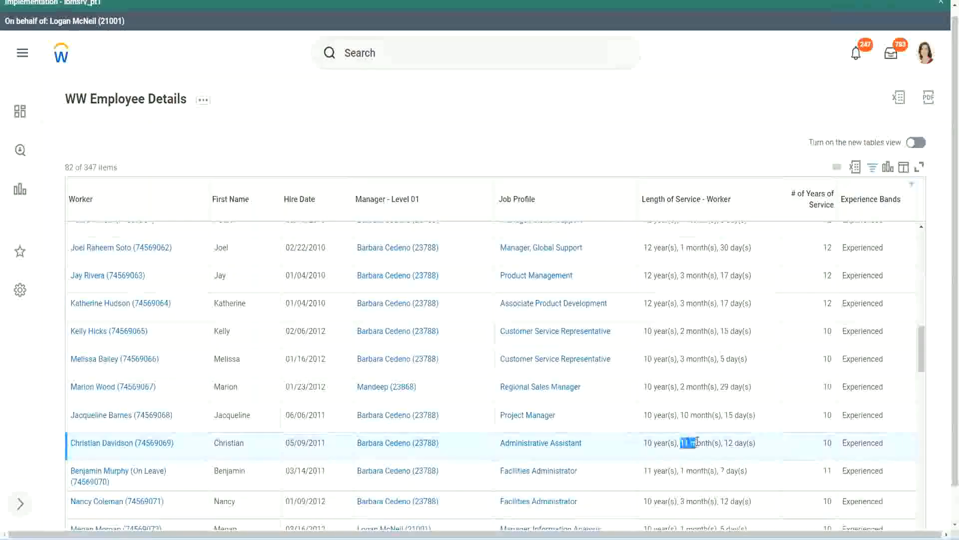
pyautogui.doubleClick(730, 443)
pyautogui.click(744, 442)
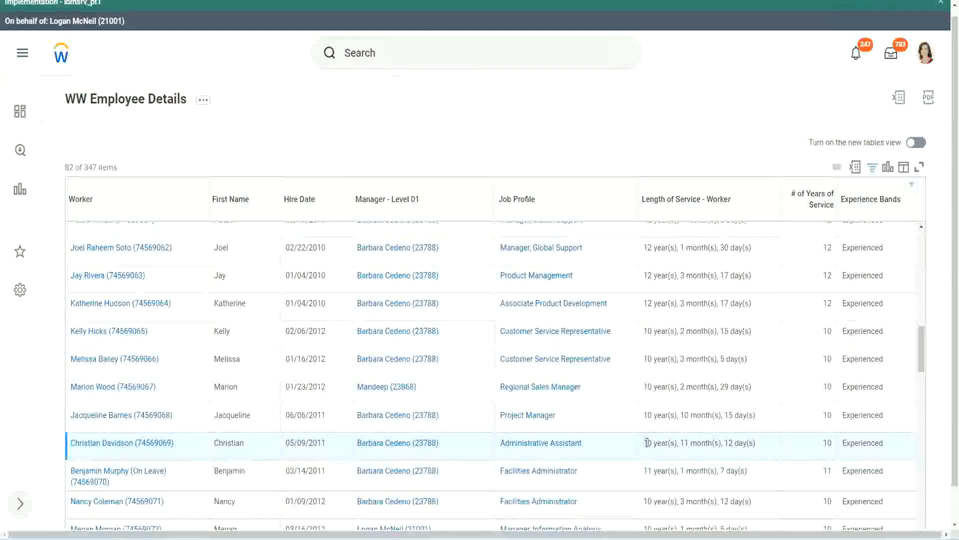
pyautogui.doubleClick(827, 443)
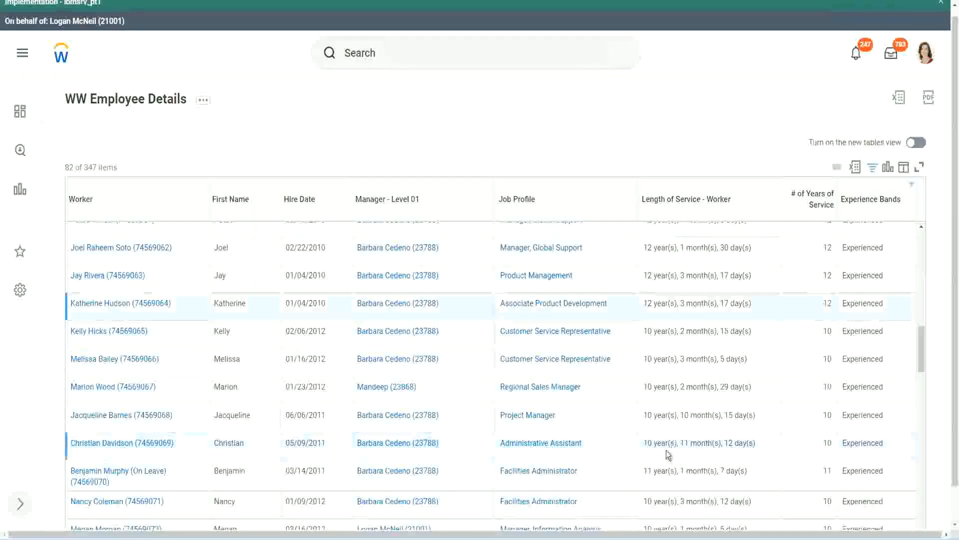
pyautogui.doubleClick(648, 443)
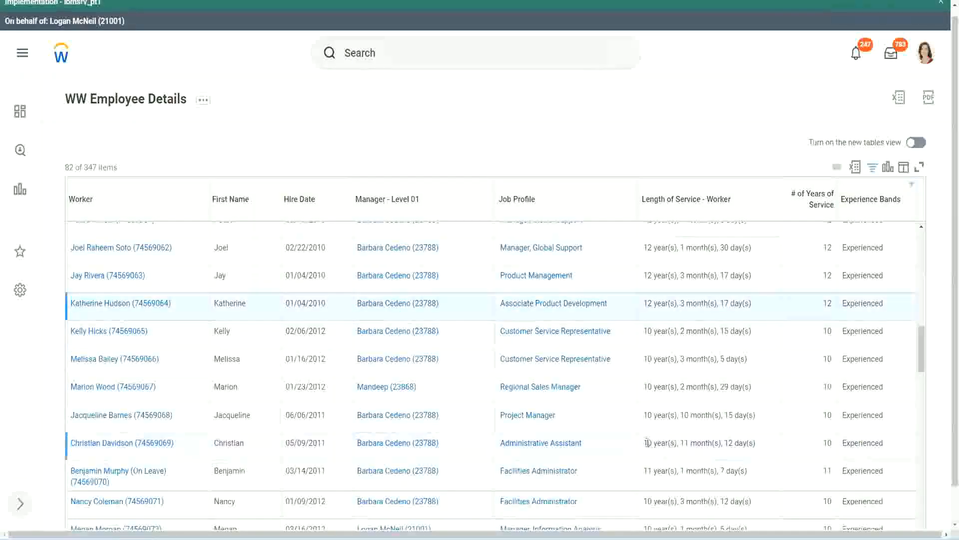
pyautogui.click(725, 440)
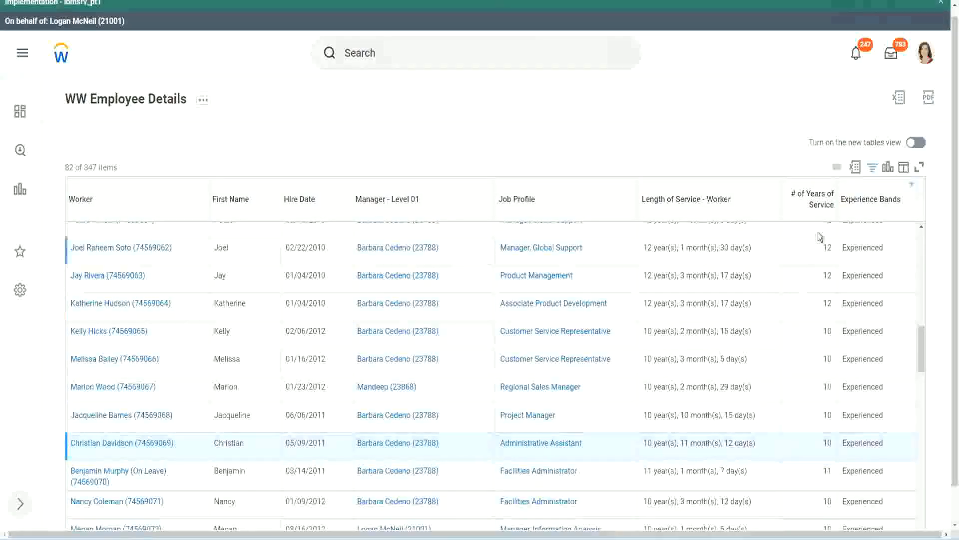
# - Recheck how years, months and days convert to whole years of service in those two rows and the Project Manager row
pyautogui.doubleClick(829, 248)
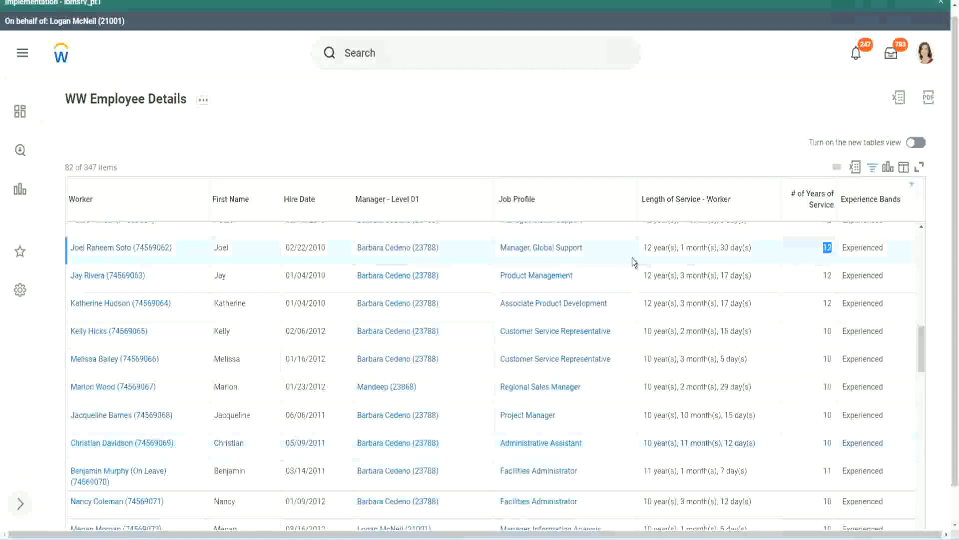
pyautogui.moveTo(644, 249); pyautogui.dragTo(766, 247)
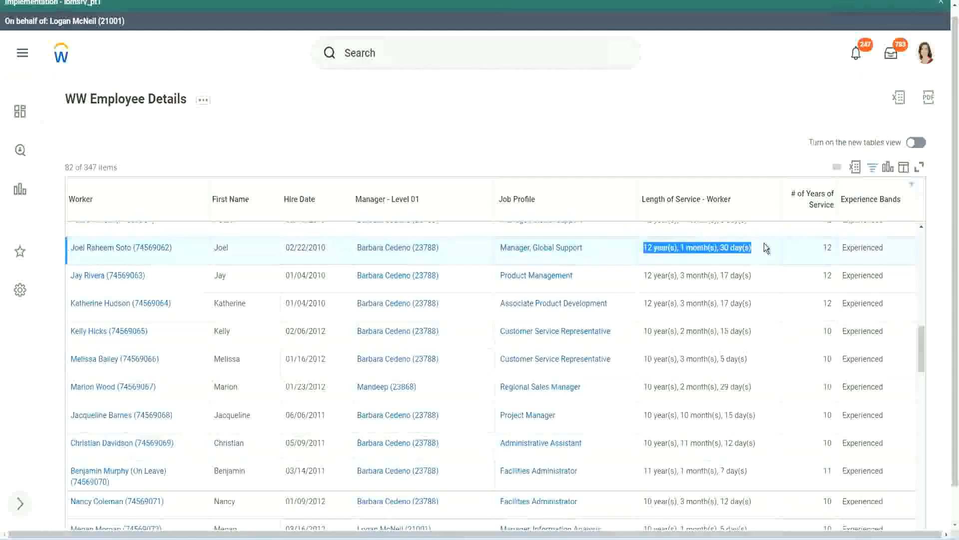
pyautogui.click(744, 442)
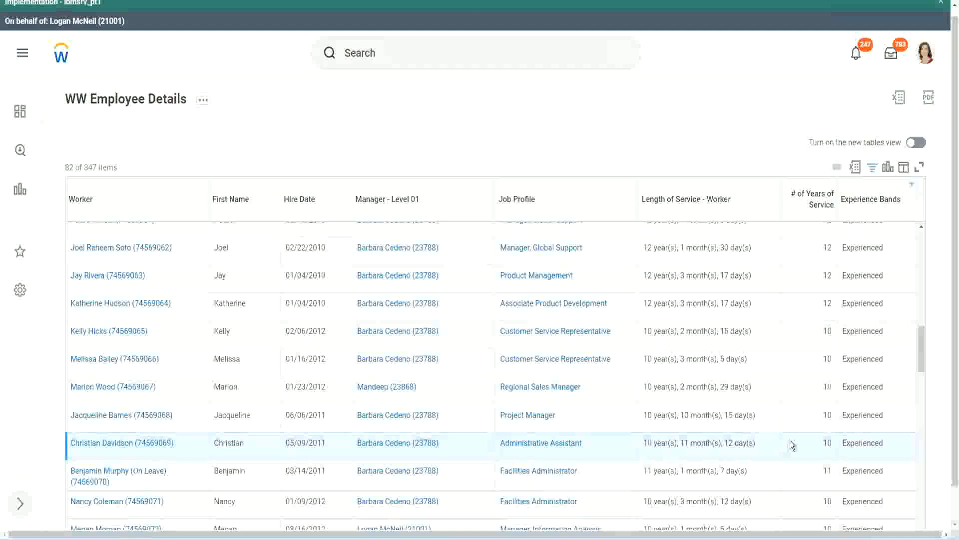
pyautogui.doubleClick(829, 443)
pyautogui.click(793, 446)
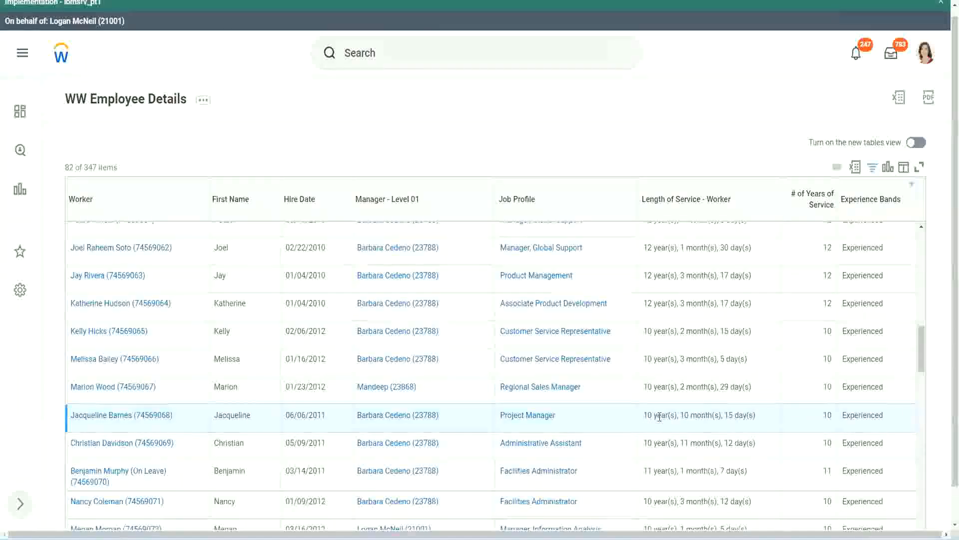
pyautogui.doubleClick(689, 416)
pyautogui.click(716, 415)
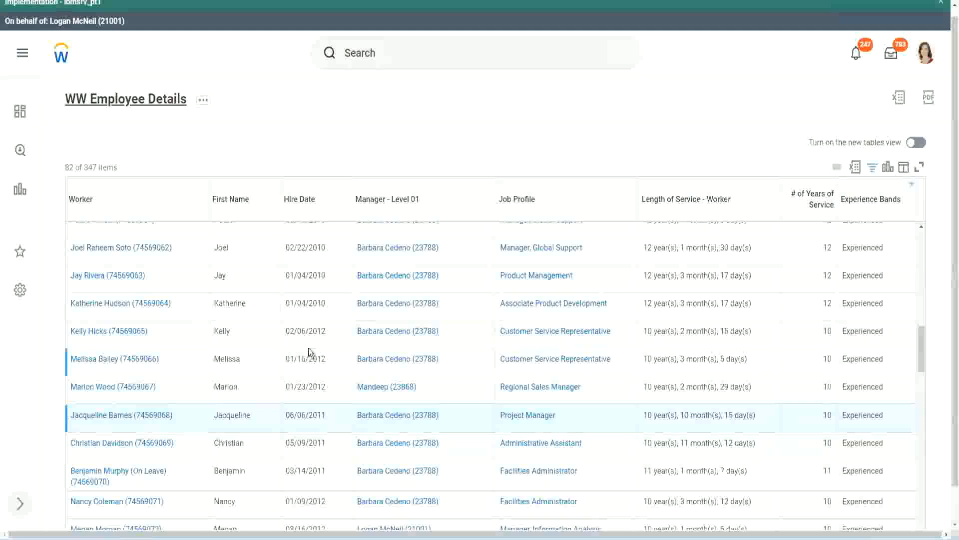
# - Open the report's CF-WW-Eval Exp-Derive Experience Bands from Years of Service field in a new tab and examine its conditions and return values
pyautogui.scroll(-4, 315, 349)
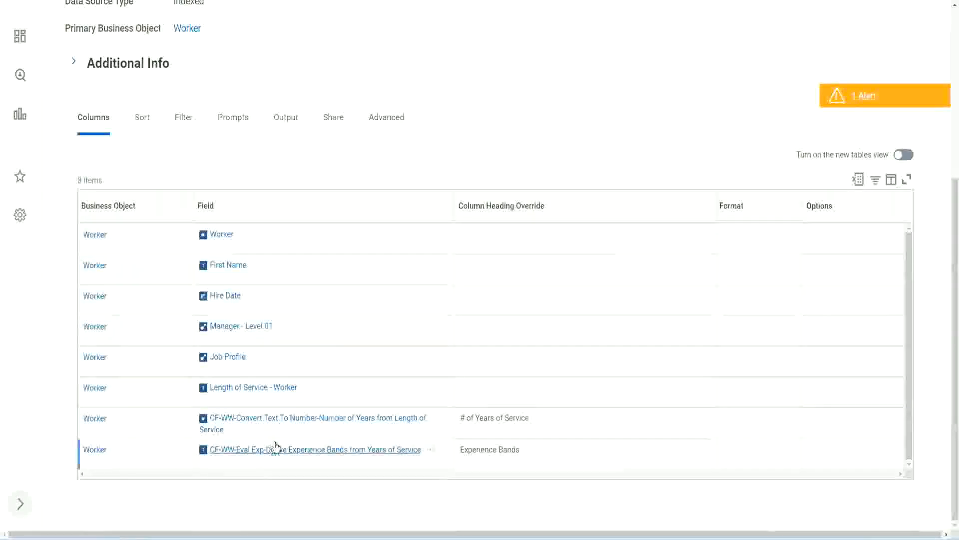
pyautogui.rightClick(261, 455)
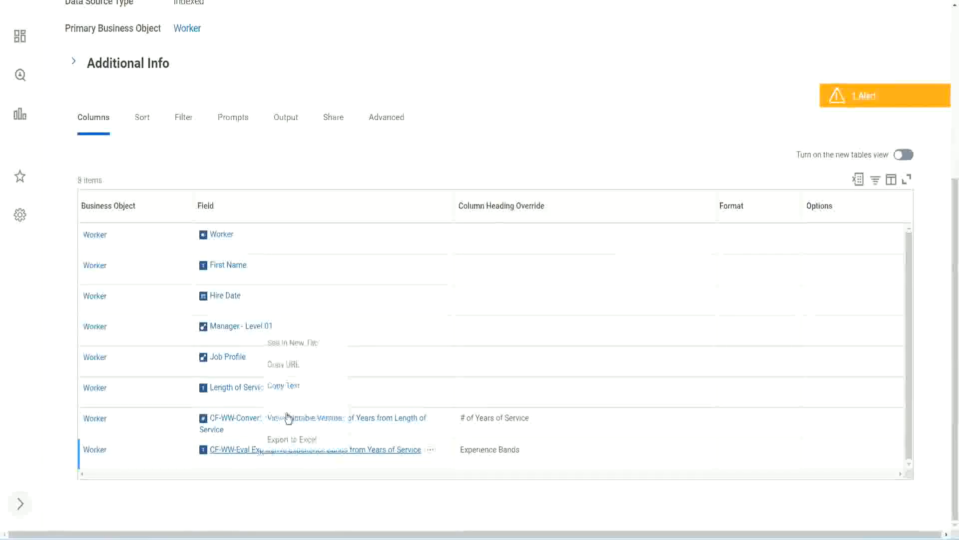
pyautogui.click(300, 342)
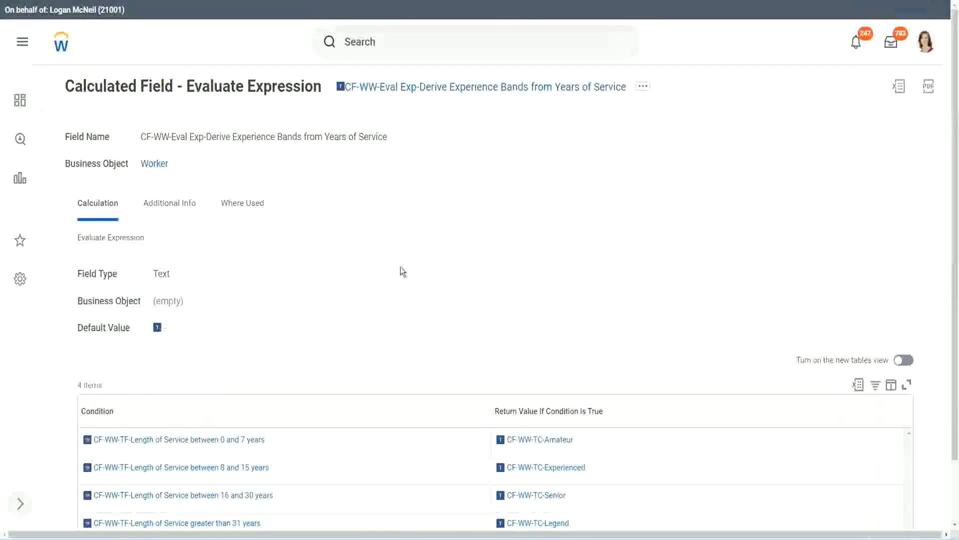
pyautogui.scroll(-1, 400, 267)
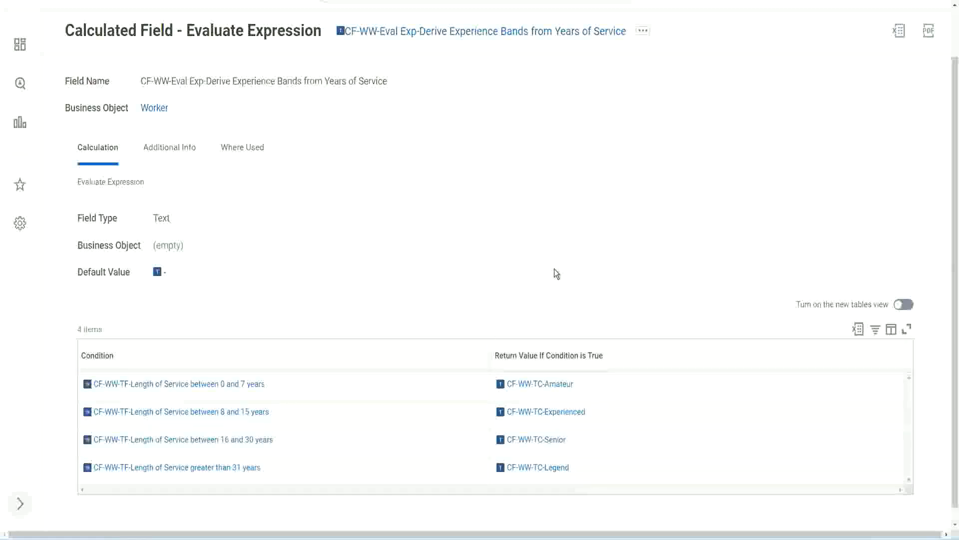
pyautogui.click(434, 353)
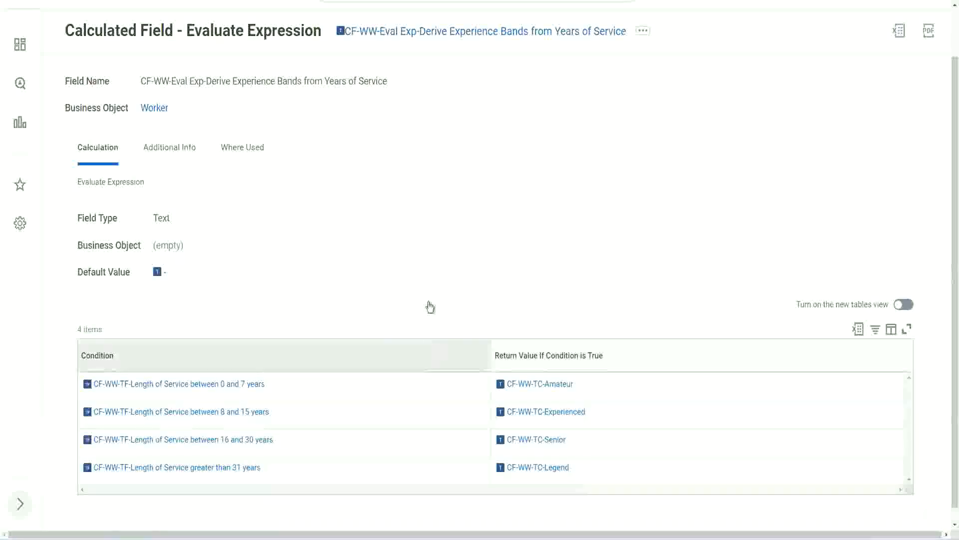
pyautogui.click(428, 230)
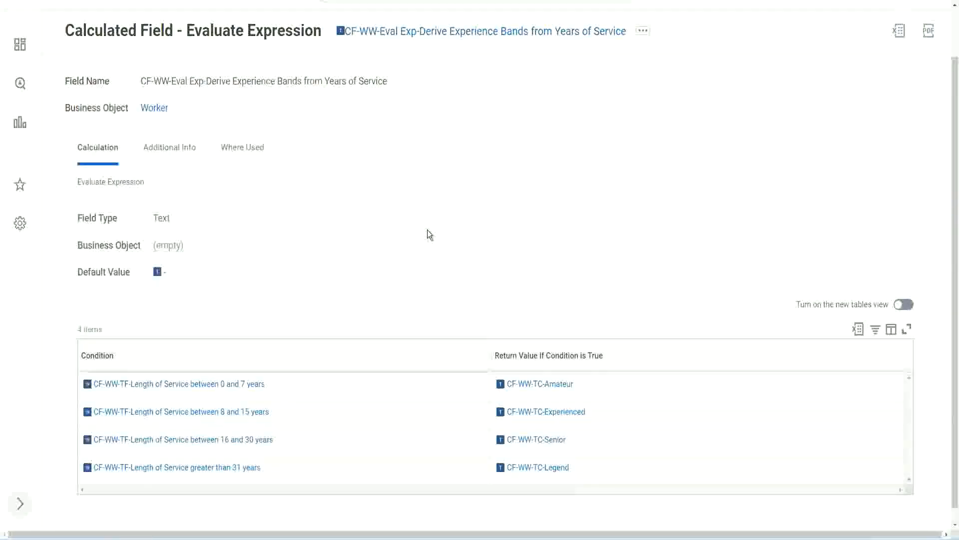
# - Copy the name of the Evaluate Expression calculated field for reuse
pyautogui.rightClick(422, 34)
pyautogui.click(446, 89)
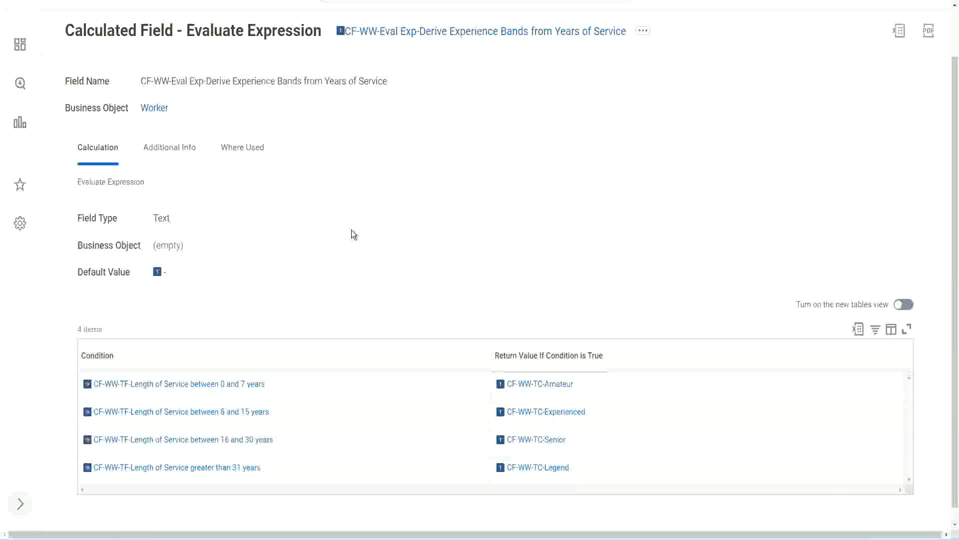
pyautogui.scroll(2, 373, 198)
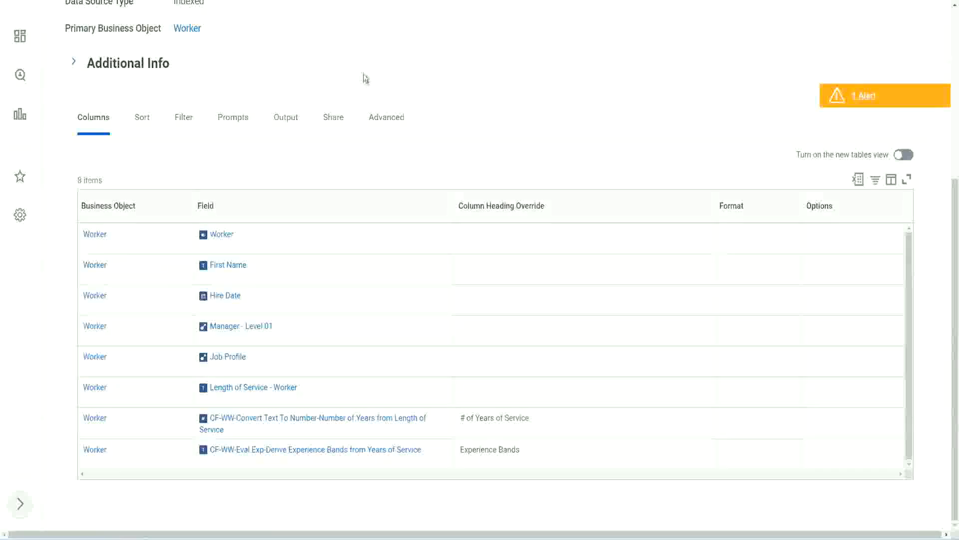
pyautogui.scroll(5, 364, 77)
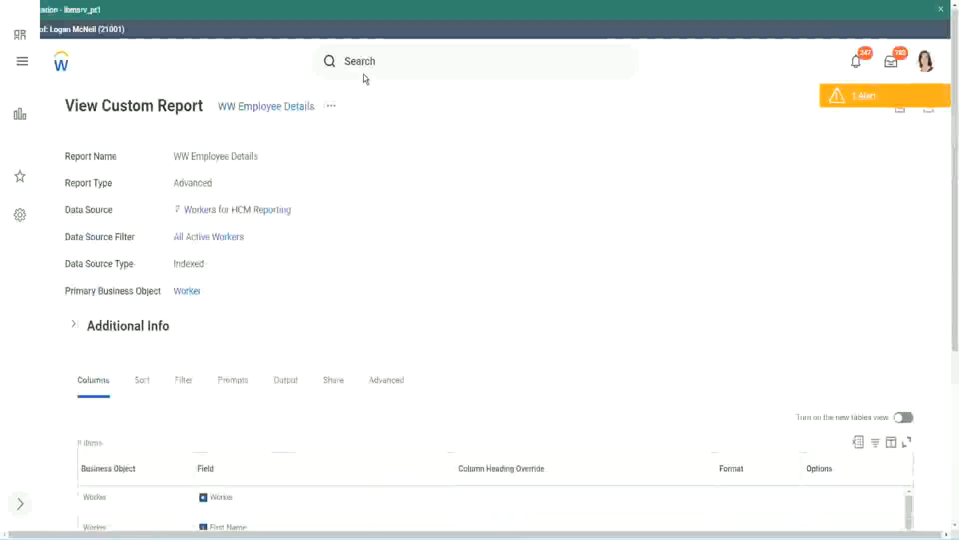
# - From the custom report page, search for "create cal field" and open the Create Calculated Field task
pyautogui.click(389, 60)
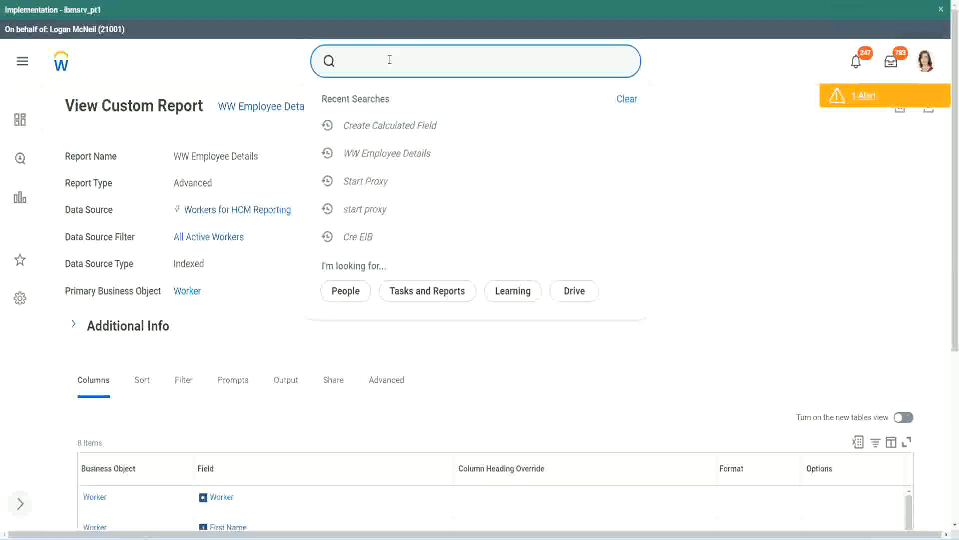
pyautogui.write('create cal field')
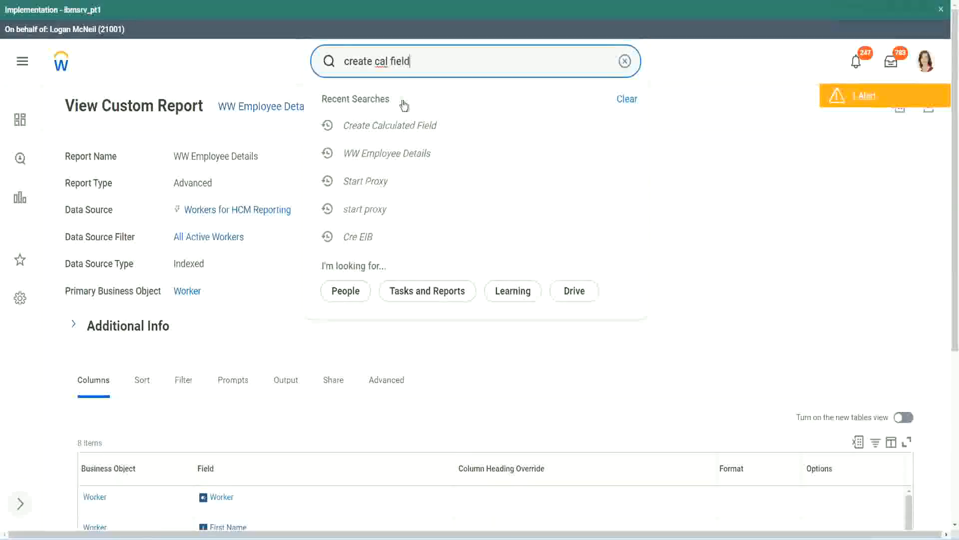
pyautogui.click(401, 103)
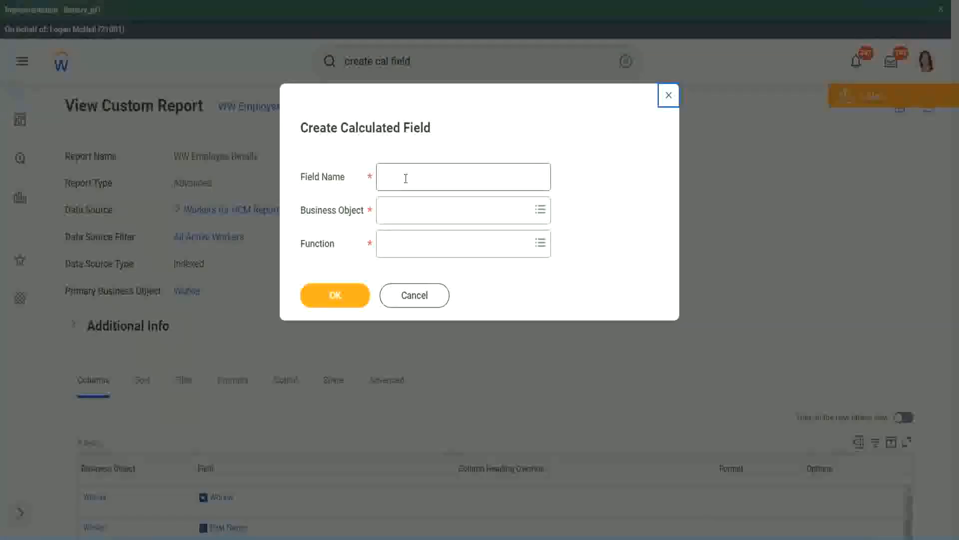
pyautogui.click(406, 178)
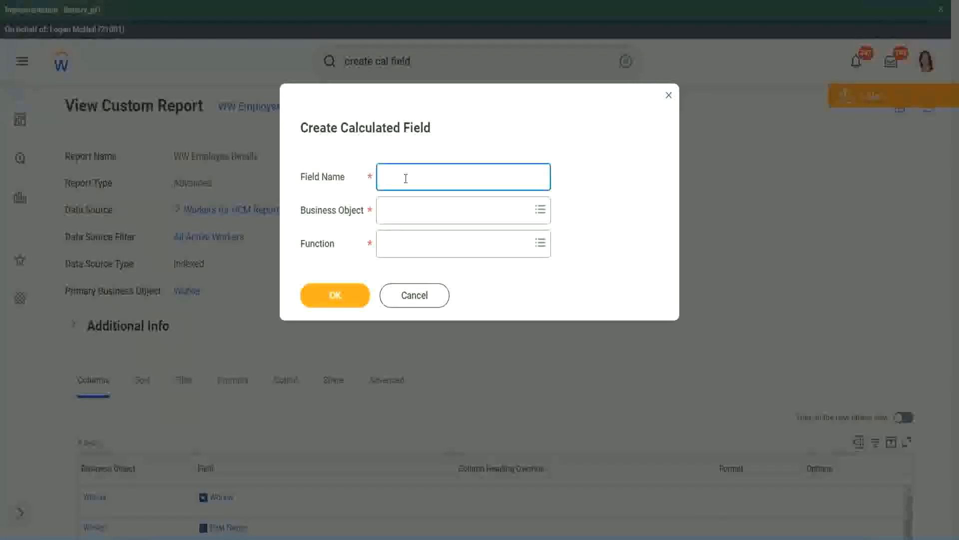
# - Paste the copied calculated field name as the new field's name and place the cursor after "Exp"
pyautogui.hotkey('ctrl', 'v')
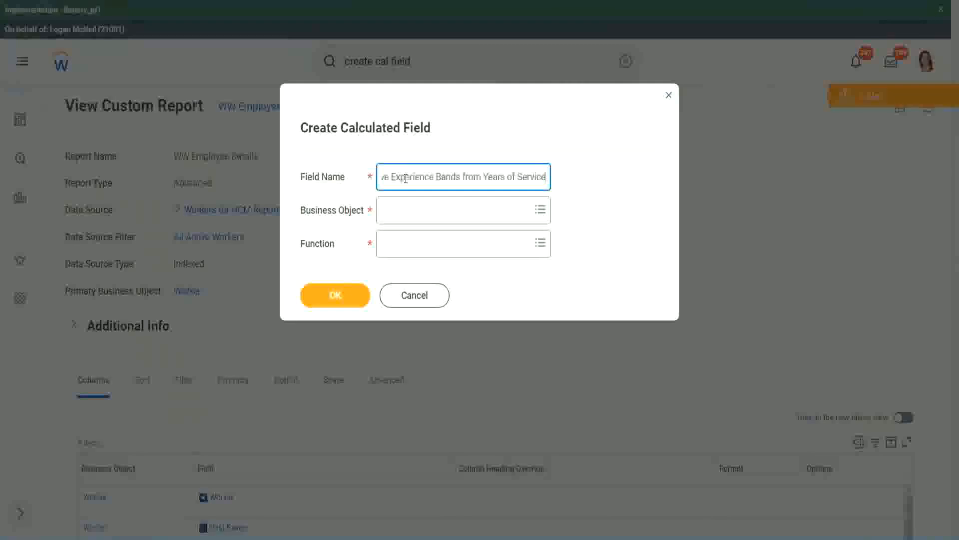
pyautogui.moveTo(437, 177); pyautogui.dragTo(350, 165)
pyautogui.click(423, 177)
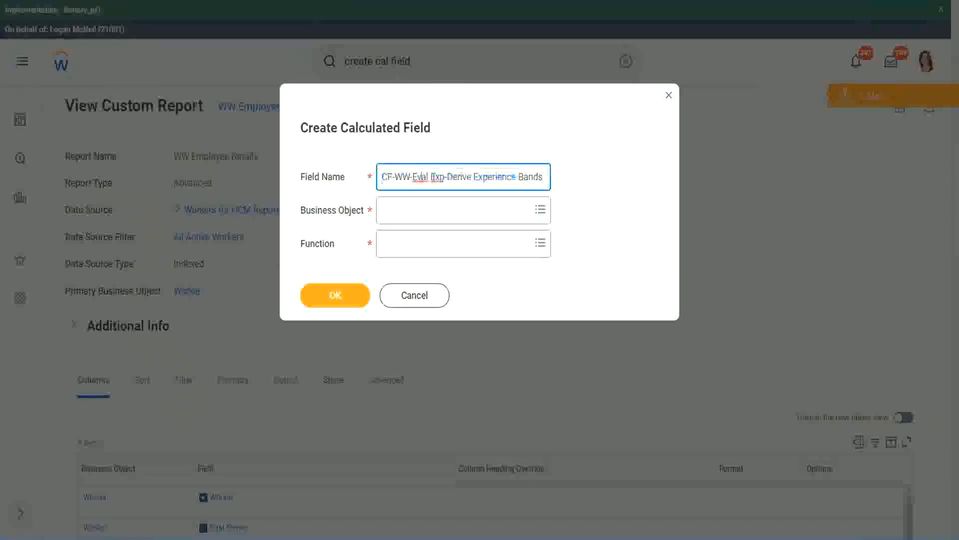
pyautogui.doubleClick(438, 177)
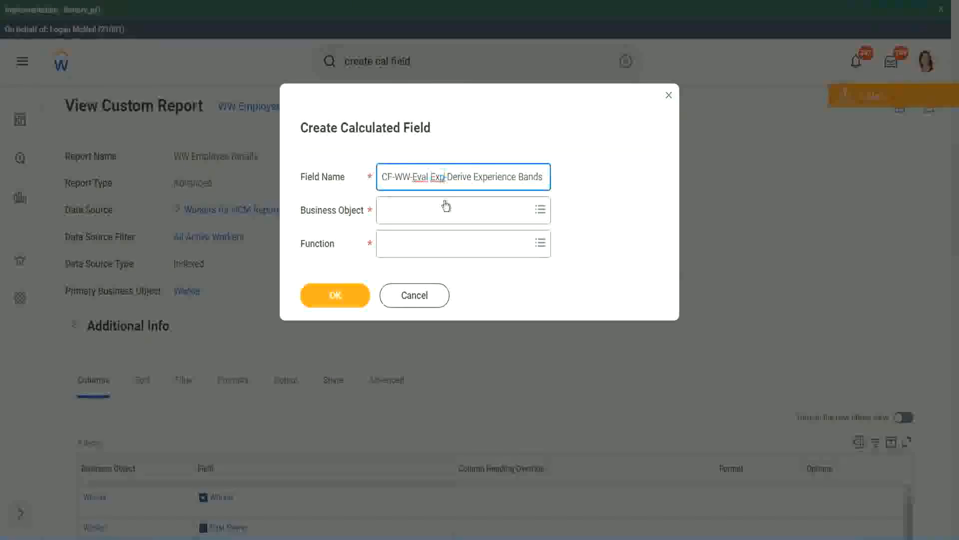
# - Insert the word "Bands" after "Eval Exp" in the new calculated field's name
pyautogui.write('bands')
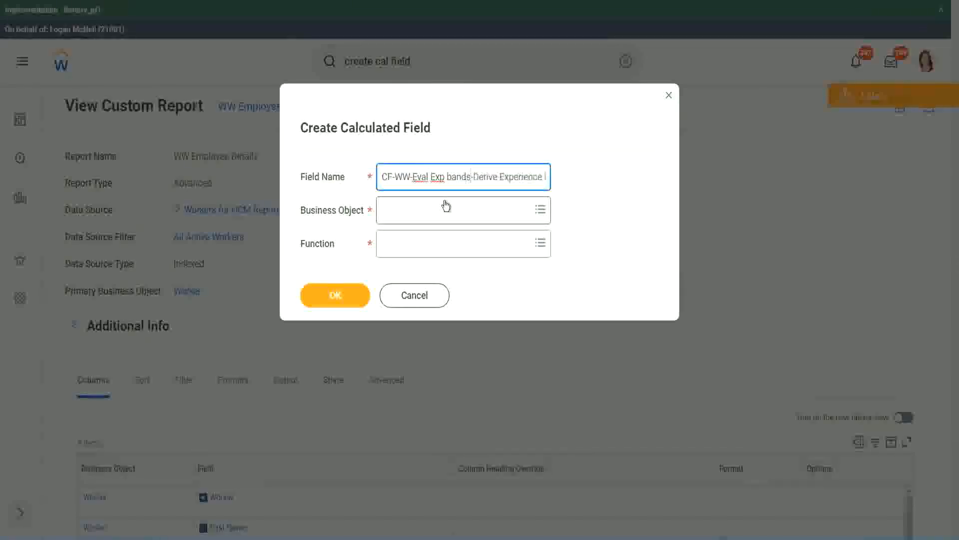
pyautogui.press('Left')
pyautogui.press('Left')
pyautogui.press('Left')
pyautogui.press('Left')
pyautogui.hotkey('shift', 'Left')
pyautogui.write('B')
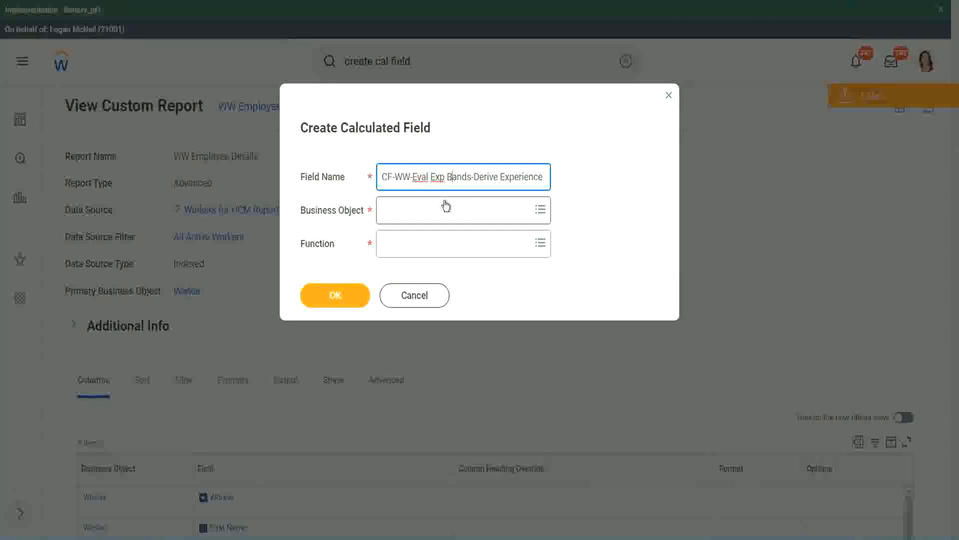
pyautogui.press('Right')
pyautogui.press('Right')
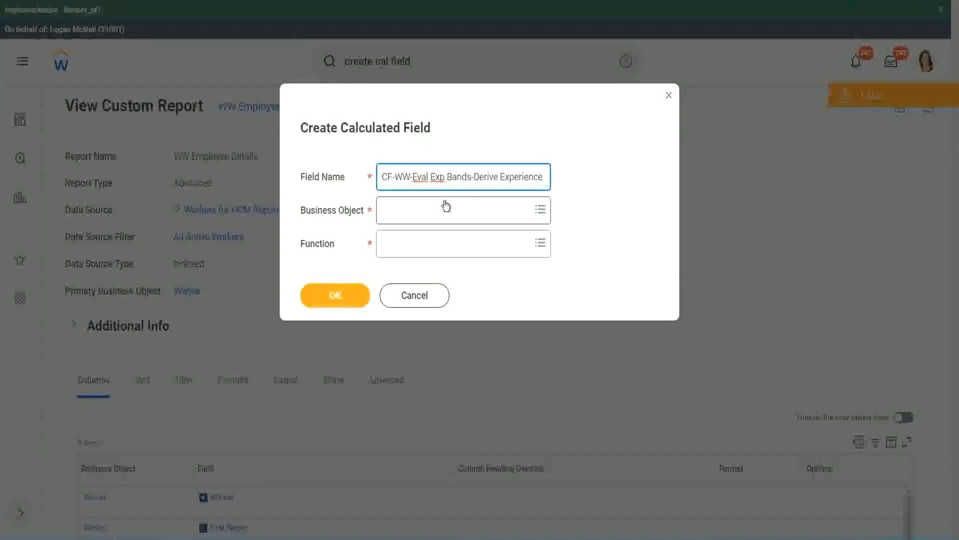
# - Replace "Derive" with "Determine" in the calculated field's name, keeping the rest as "Experience Bands from Years of Service"
pyautogui.press('End')
pyautogui.write('Band')
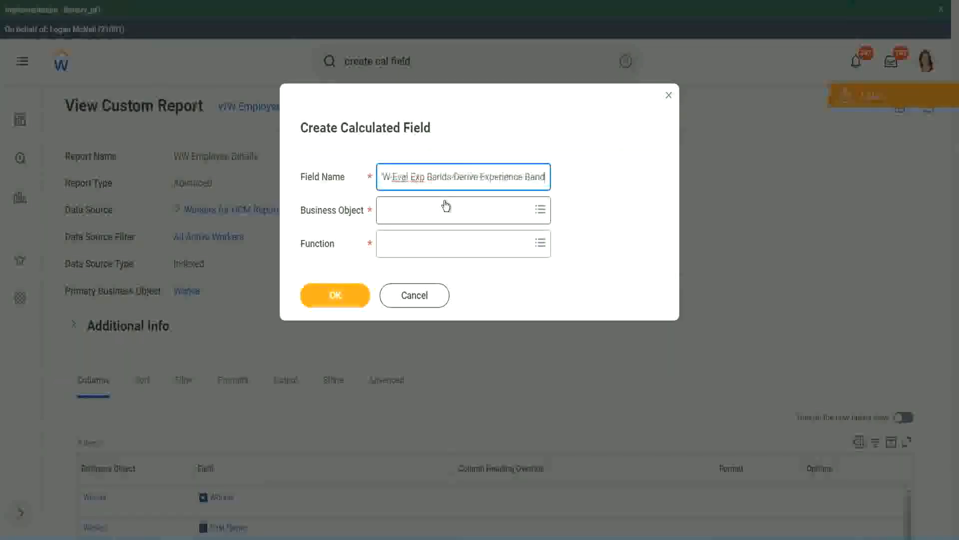
pyautogui.write('s from Years of')
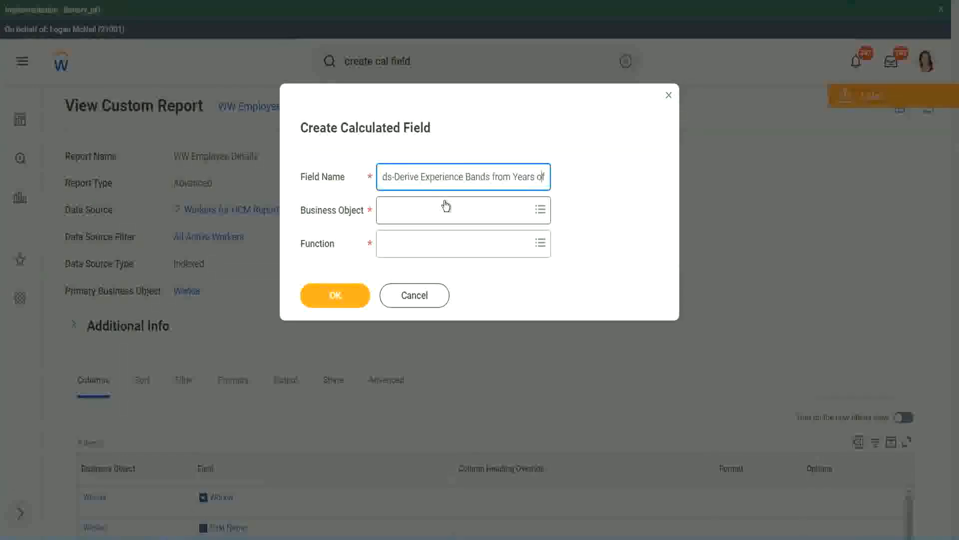
pyautogui.press('Left')
pyautogui.press('Left')
pyautogui.press('Left')
pyautogui.press('Left')
pyautogui.press('Left')
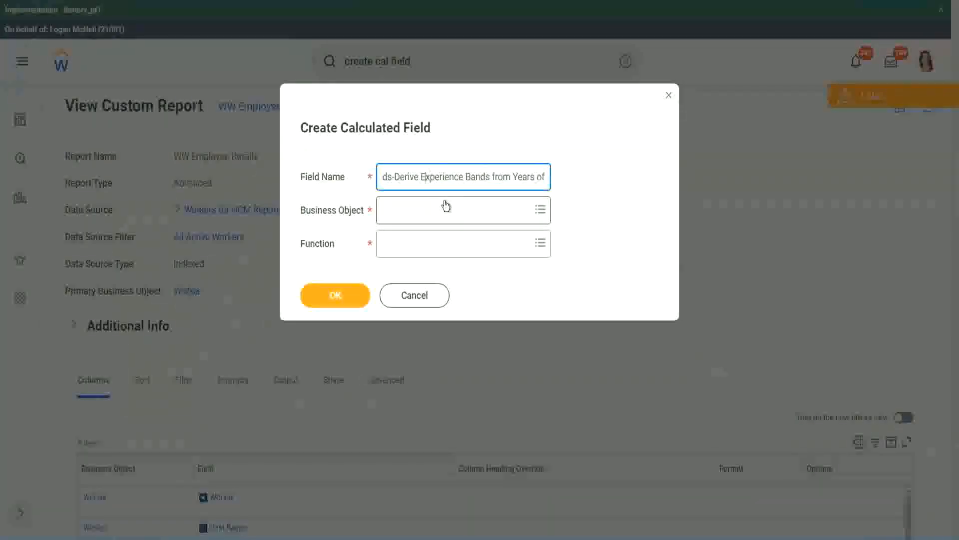
pyautogui.hotkey('shift', 'Left')
pyautogui.hotkey('shift', 'Left')
pyautogui.hotkey('shift', 'Left')
pyautogui.hotkey('shift', 'Left')
pyautogui.hotkey('shift', 'Left')
pyautogui.hotkey('shift', 'Left')
pyautogui.write('Determine')
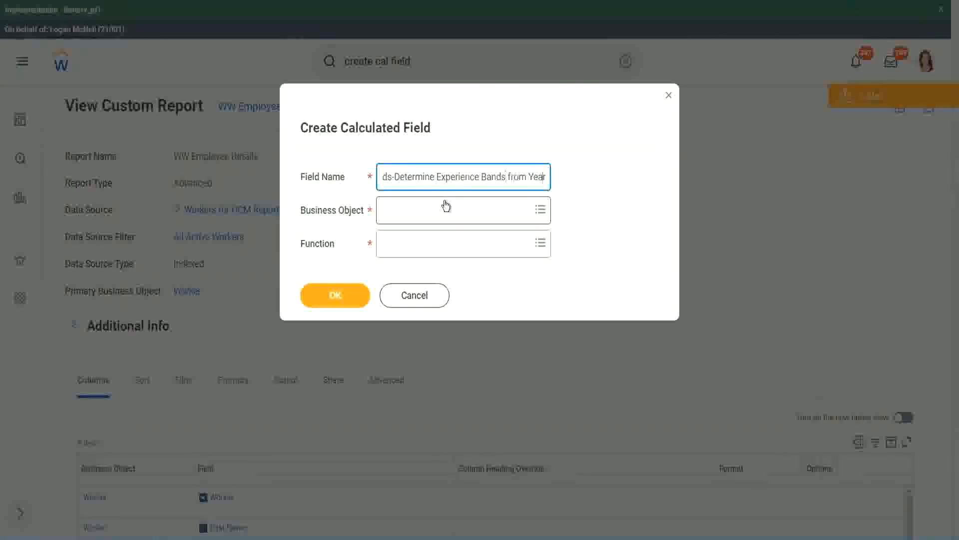
pyautogui.press('End')
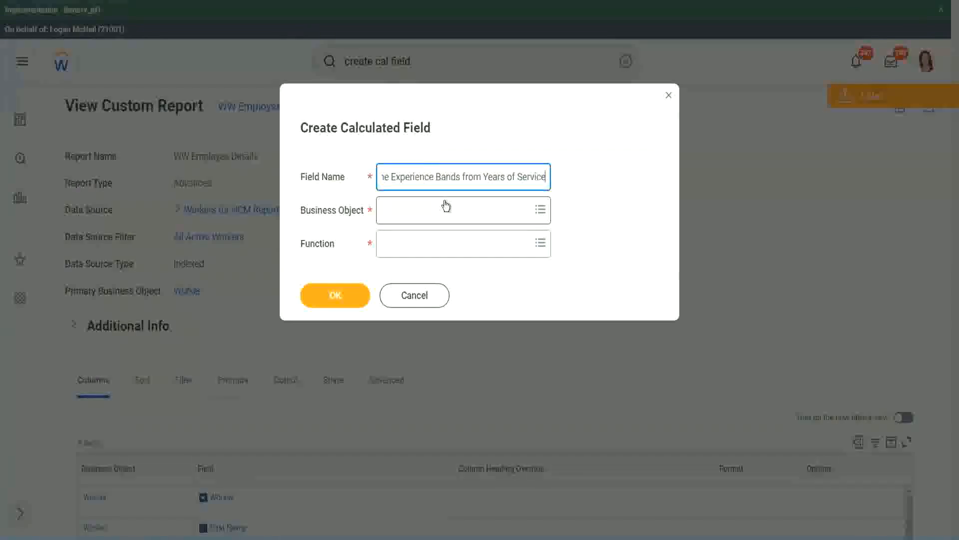
# - Search the business objects for "worker" and set the calculated field's business object to Worker
pyautogui.click(426, 211)
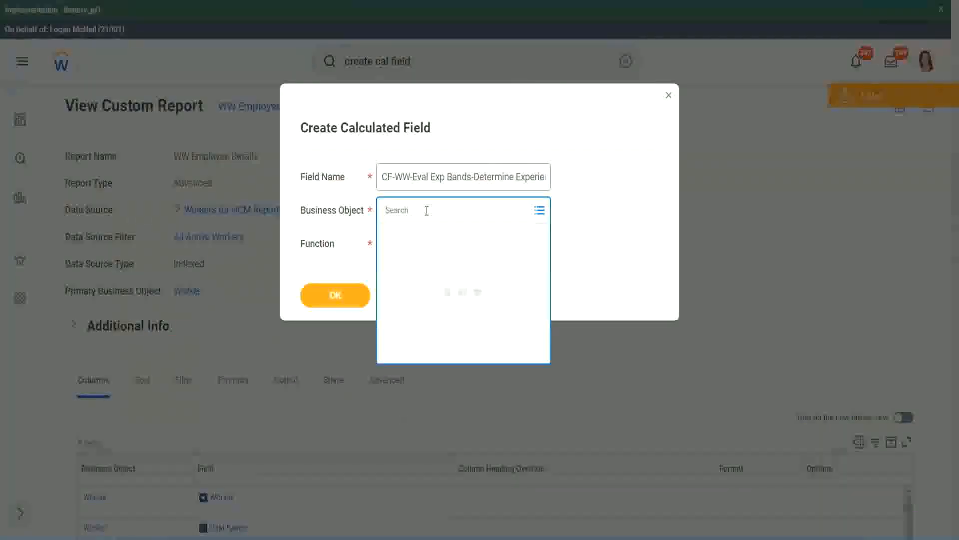
pyautogui.write('work')
pyautogui.press('Return')
pyautogui.write('er')
pyautogui.press('Return')
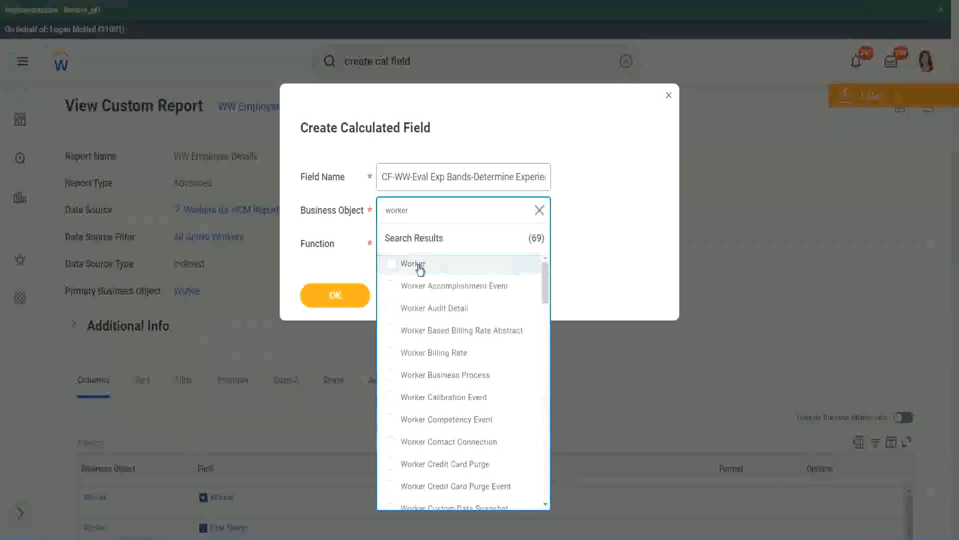
pyautogui.click(416, 266)
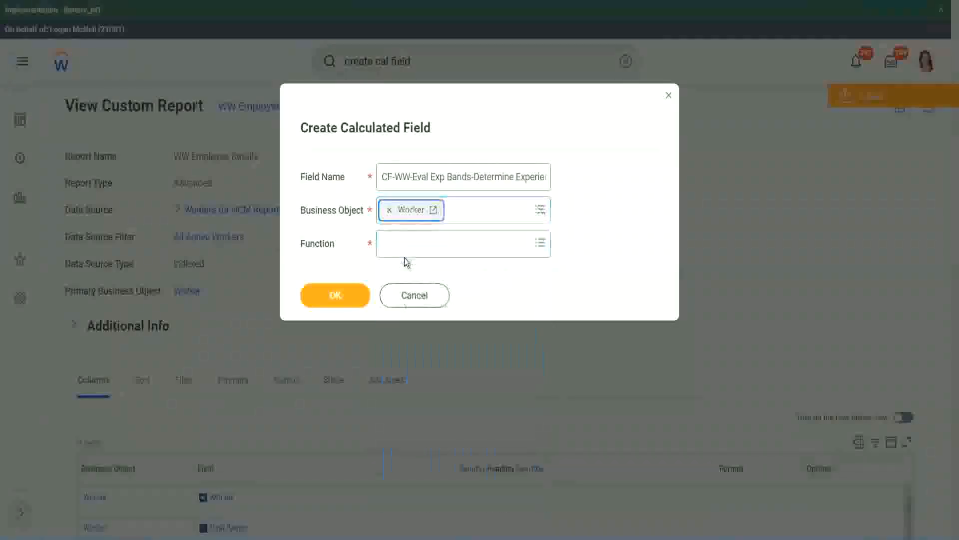
# - Search the functions for "eval exp" and choose Evaluate Expression Band as the field's function
pyautogui.click(406, 242)
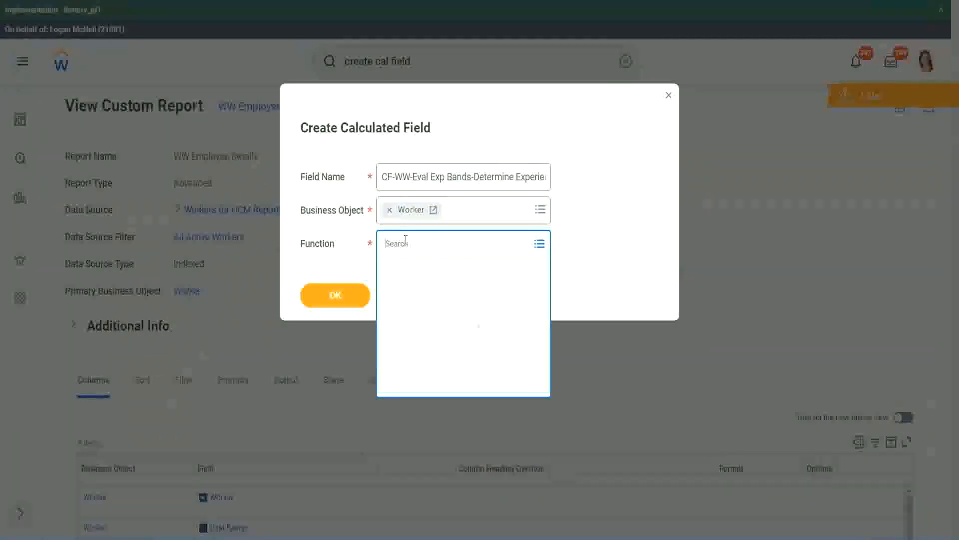
pyautogui.write('eval ex')
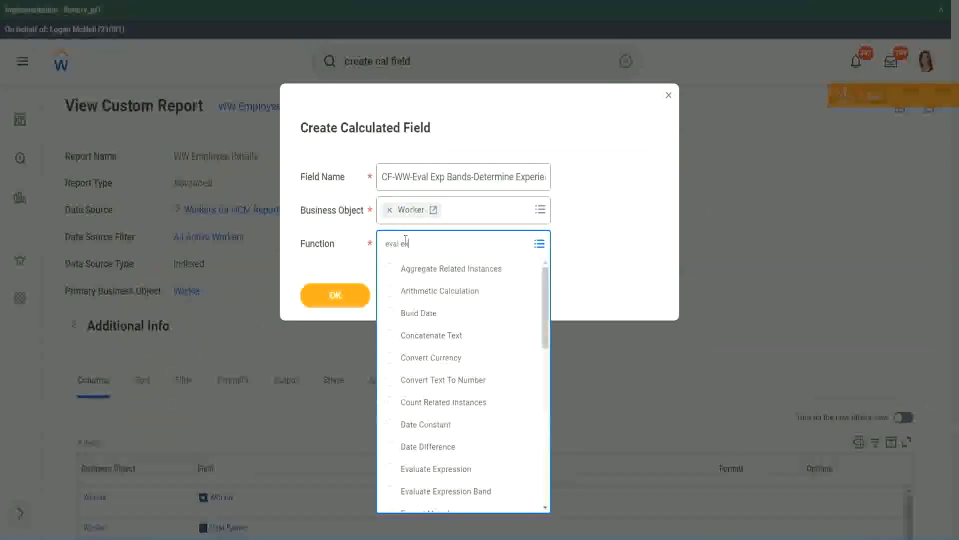
pyautogui.write('p')
pyautogui.press('Return')
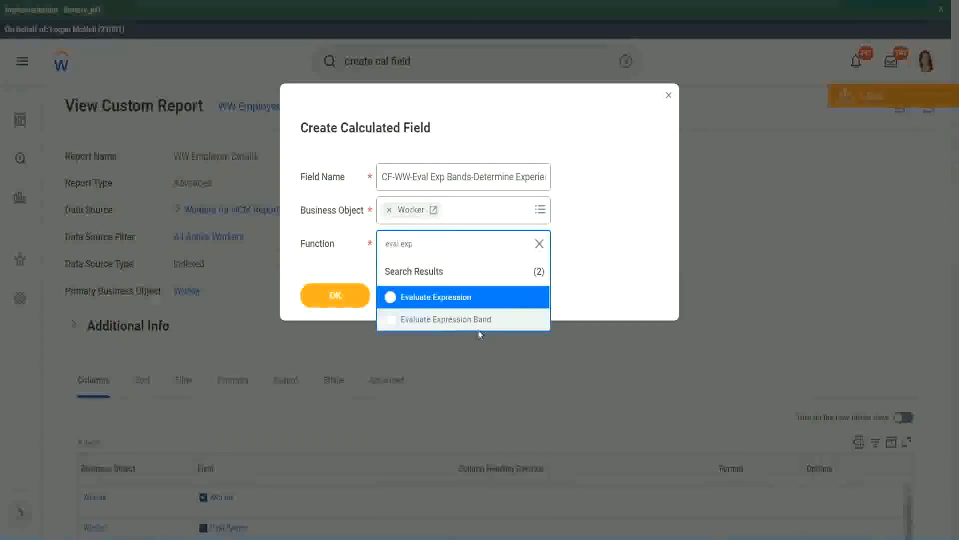
pyautogui.click(483, 325)
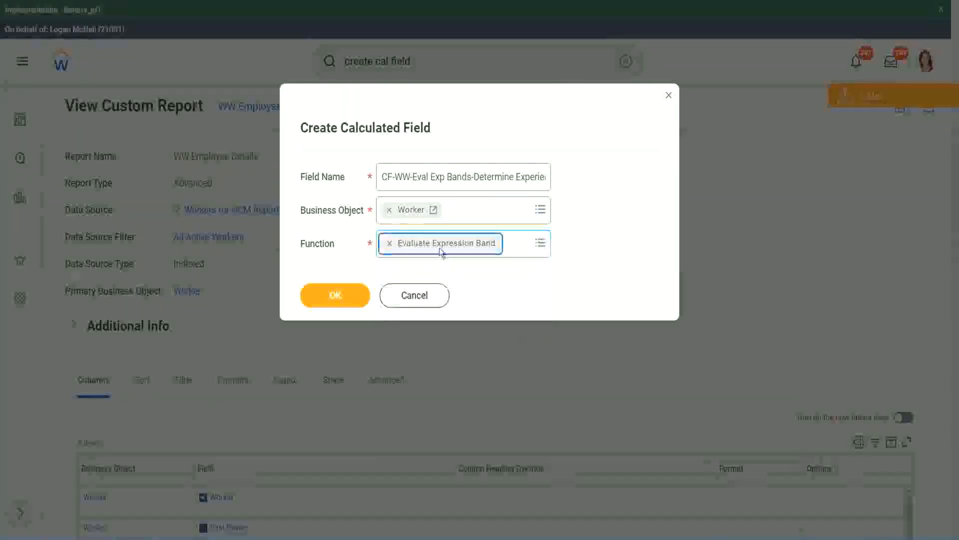
# - Shorten "Bands" after "Eval Exp" to "Band" in the field name and continue to the calculation definition
pyautogui.click(471, 176)
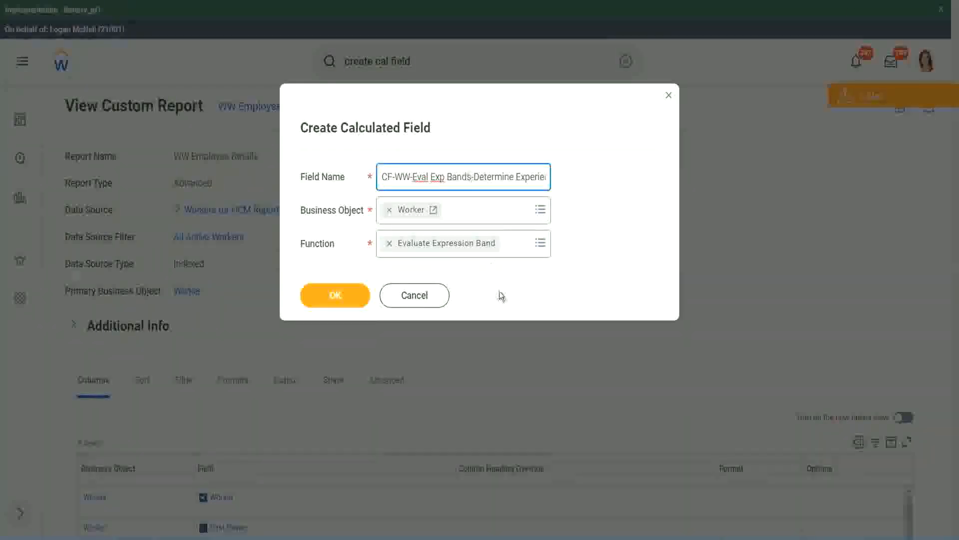
pyautogui.press('BackSpace')
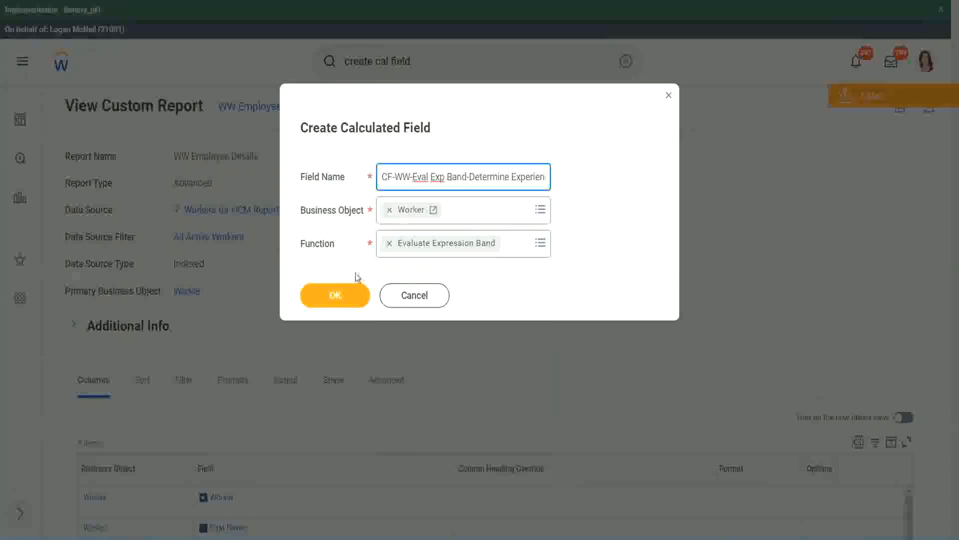
pyautogui.click(341, 297)
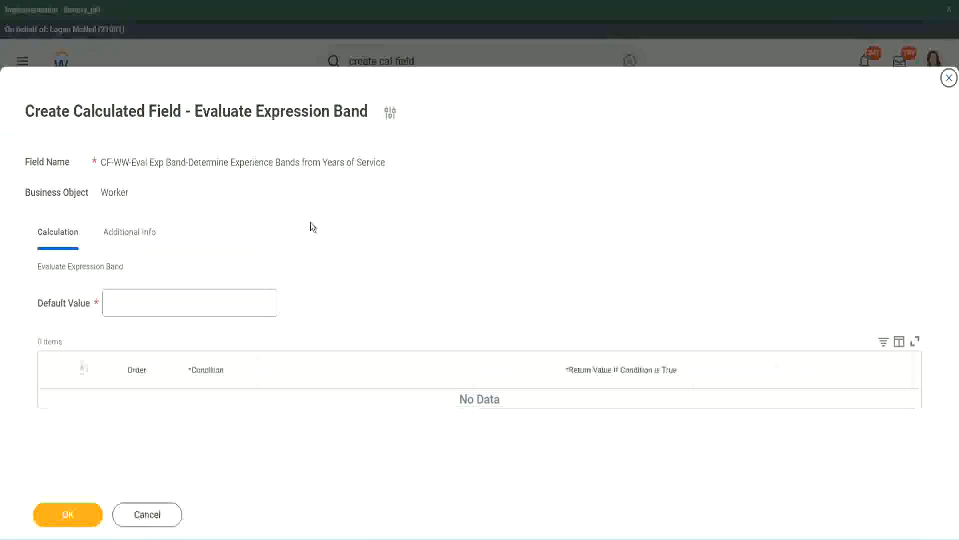
# - Set the default value to "-" and add a first condition row
pyautogui.click(139, 308)
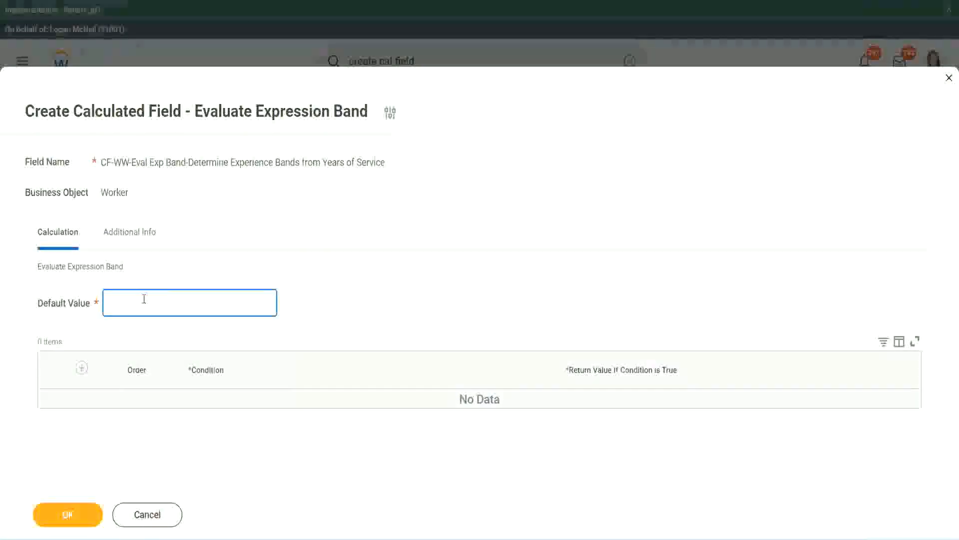
pyautogui.write('N')
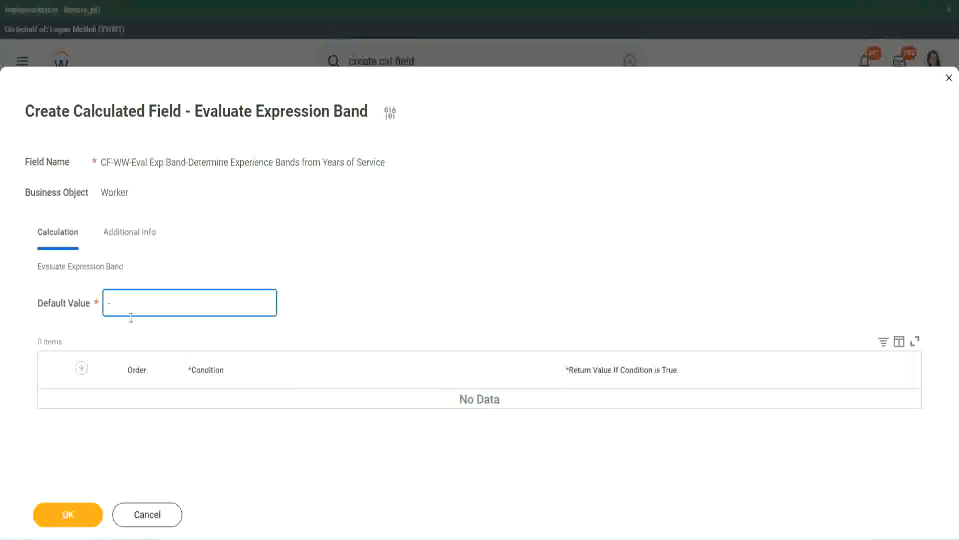
pyautogui.click(82, 369)
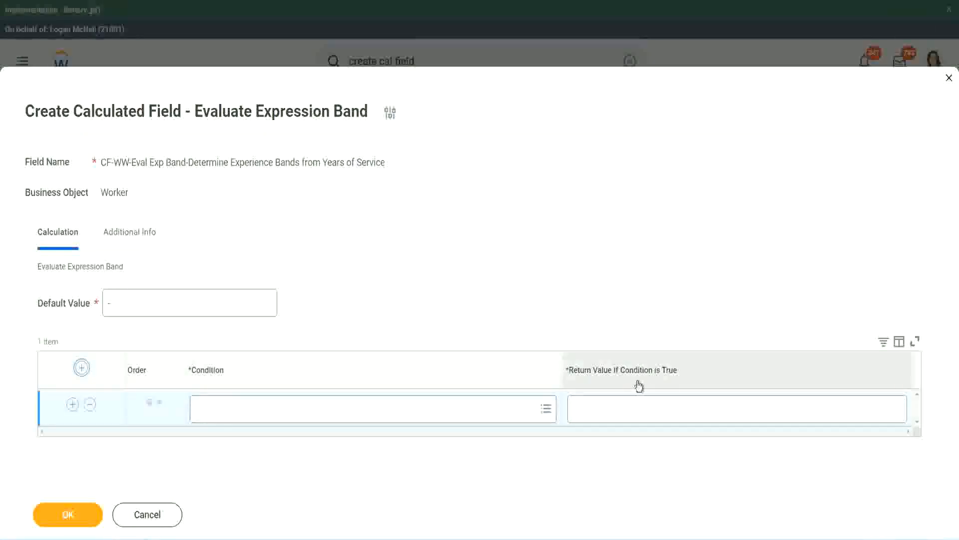
pyautogui.click(625, 410)
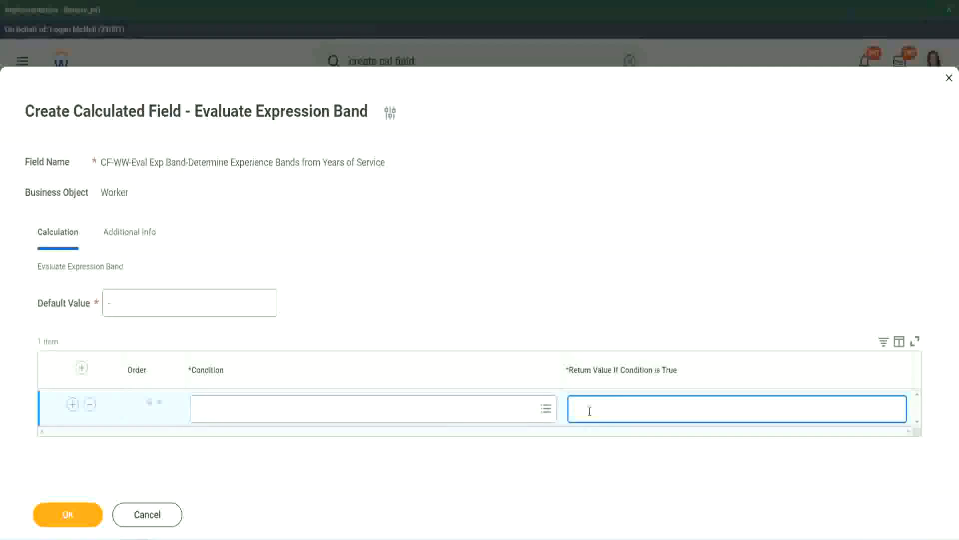
pyautogui.write('adkadjaidjaijdi')
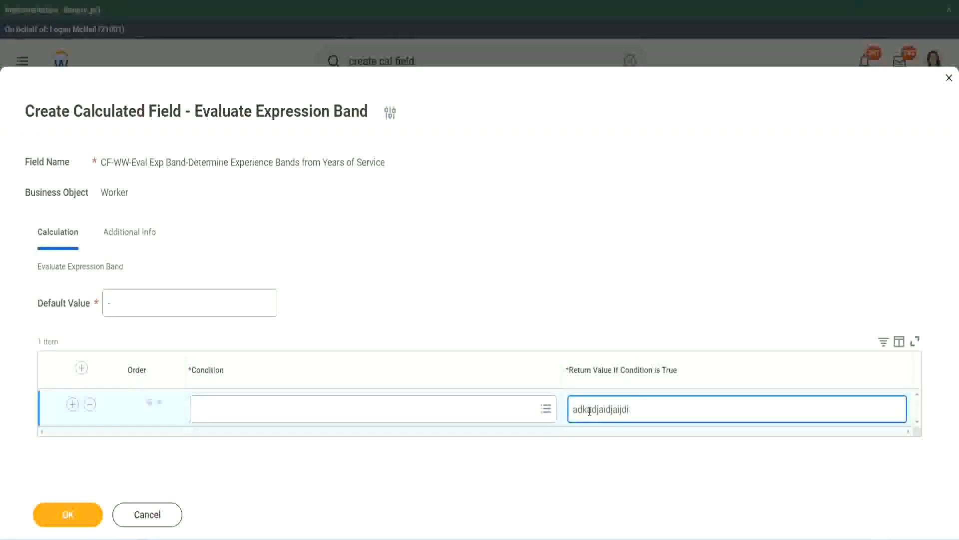
pyautogui.press('BackSpace')
pyautogui.press('BackSpace')
pyautogui.press('BackSpace')
pyautogui.press('BackSpace')
pyautogui.press('BackSpace')
pyautogui.press('BackSpace')
pyautogui.press('BackSpace')
pyautogui.press('BackSpace')
pyautogui.press('BackSpace')
pyautogui.press('BackSpace')
pyautogui.press('BackSpace')
pyautogui.press('BackSpace')
pyautogui.press('BackSpace')
pyautogui.press('BackSpace')
pyautogui.press('BackSpace')
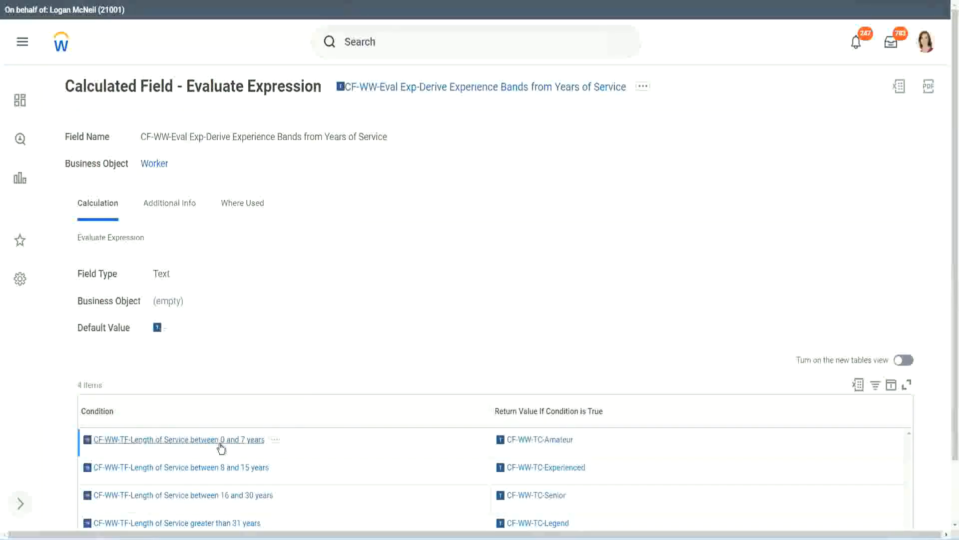
# - Copy CF-WW-TF-Length of Service between 0 and 7 years from the existing Evaluate Expression field into the first row's condition
pyautogui.rightClick(218, 440)
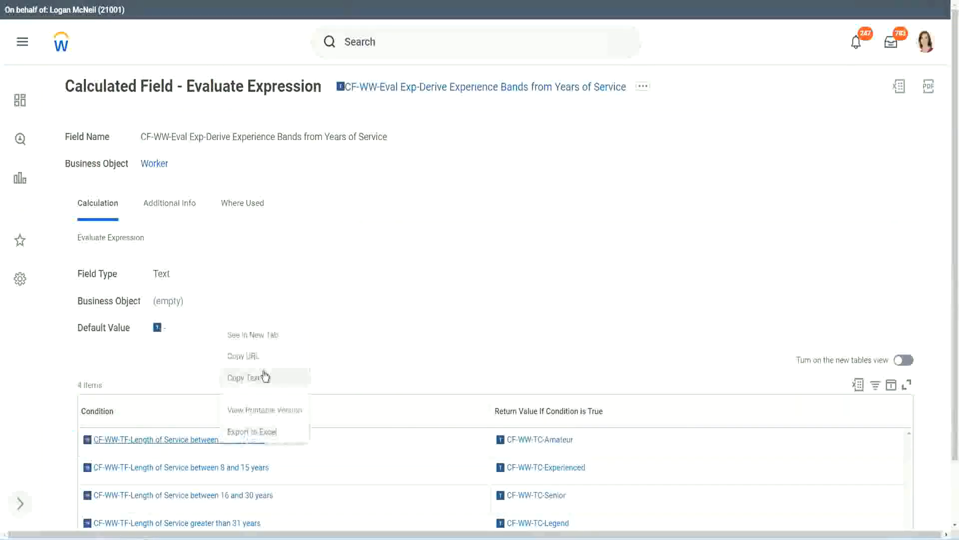
pyautogui.click(259, 390)
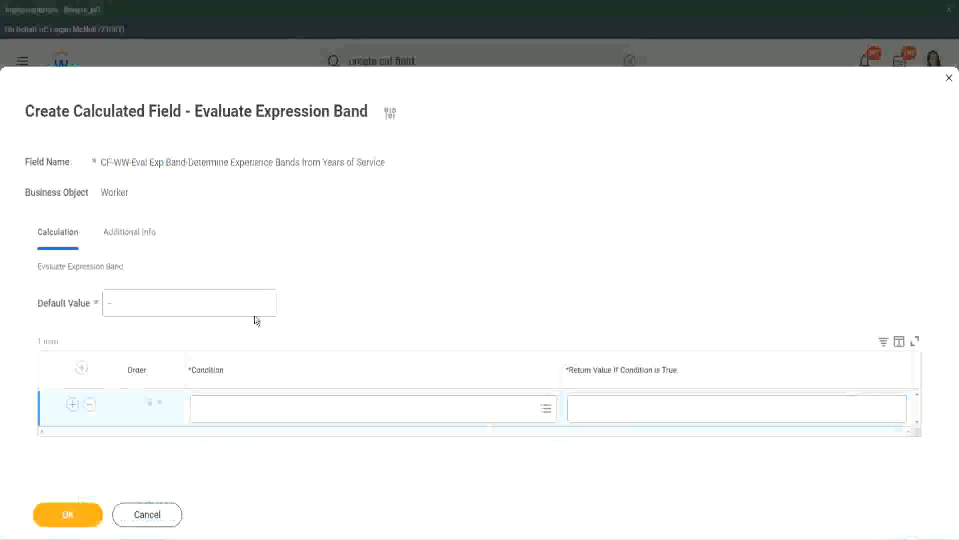
pyautogui.click(242, 415)
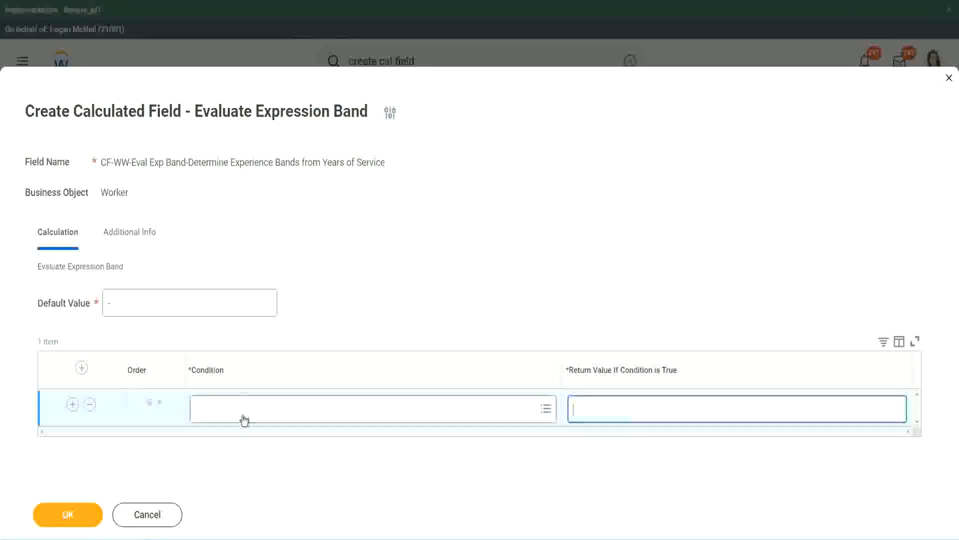
pyautogui.hotkey('ctrl', 'v')
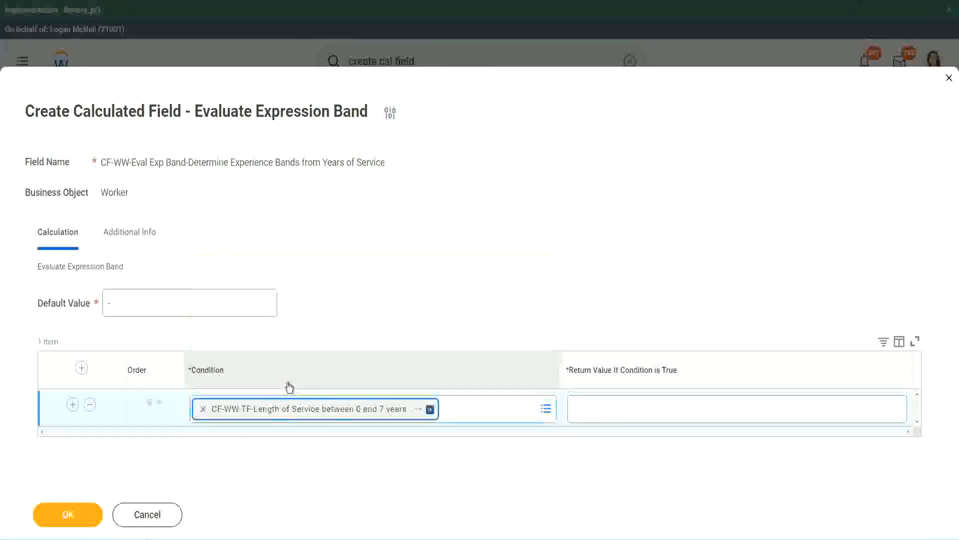
# - Enter Amateur as the first row's return value and add three more condition rows
pyautogui.click(607, 400)
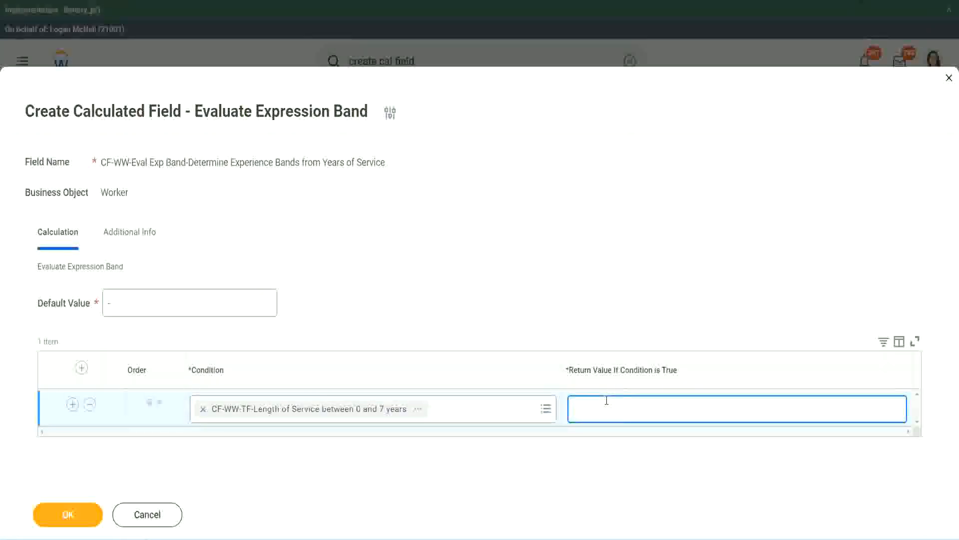
pyautogui.write('Amateur')
pyautogui.click(73, 404)
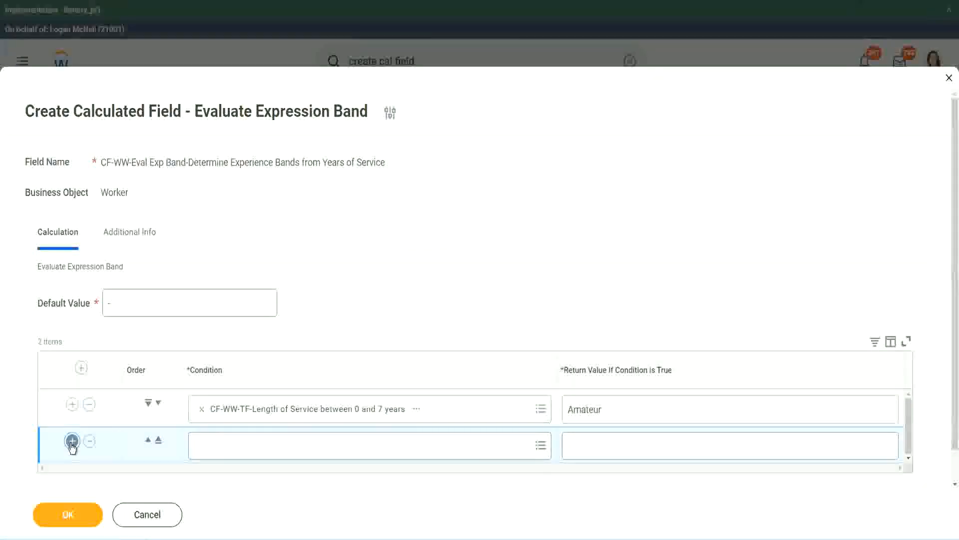
pyautogui.click(72, 442)
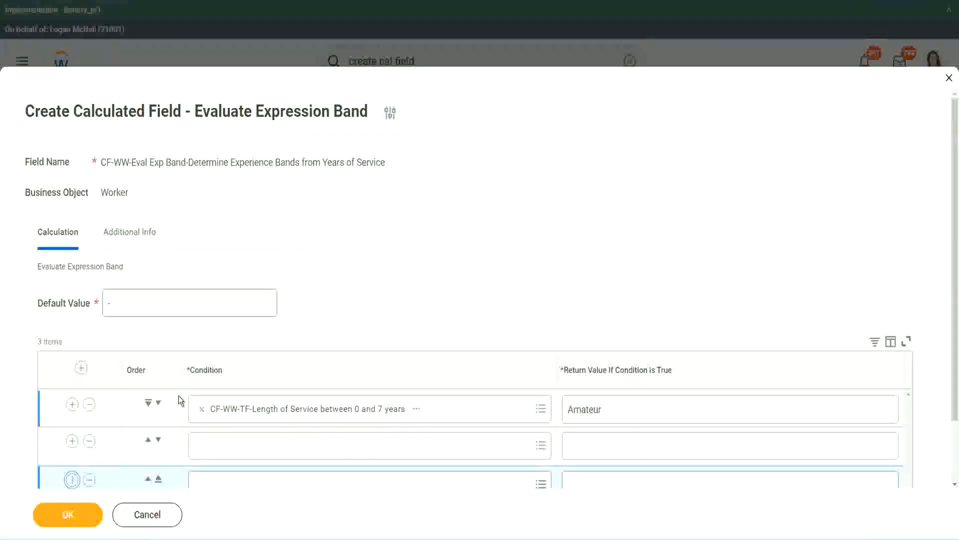
pyautogui.click(72, 406)
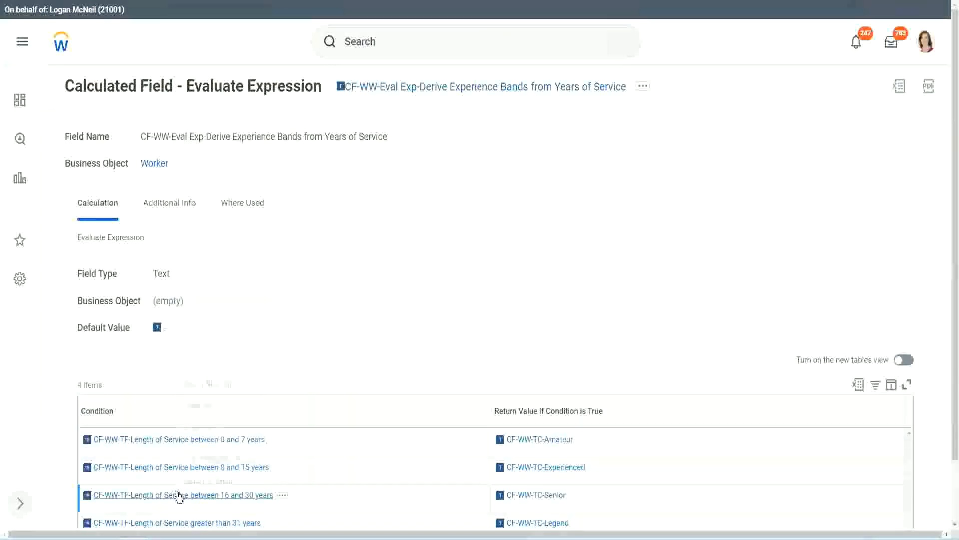
# - Copy CF-WW-TF-Length of Service between 16 and 30 years from the existing field into the second row's condition and move that row down one place
pyautogui.rightClick(176, 494)
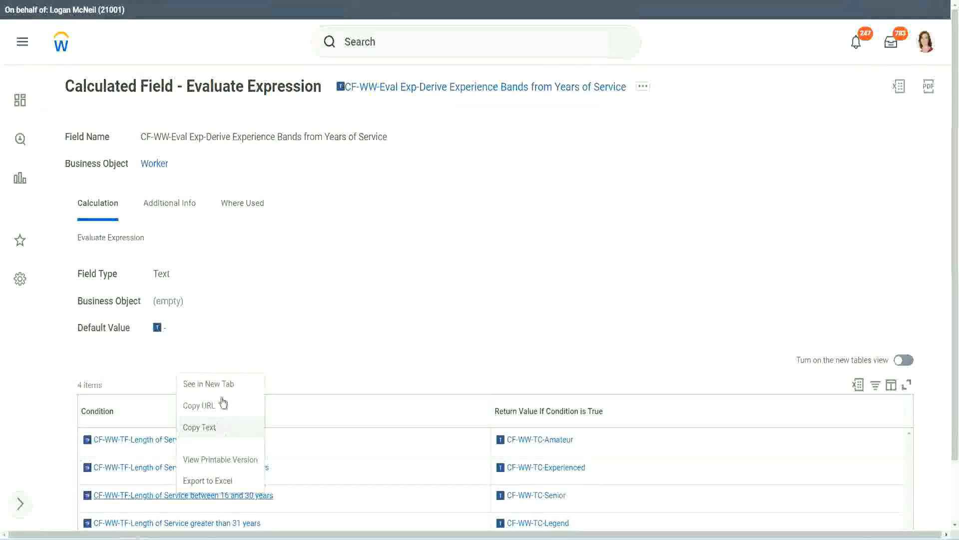
pyautogui.click(220, 402)
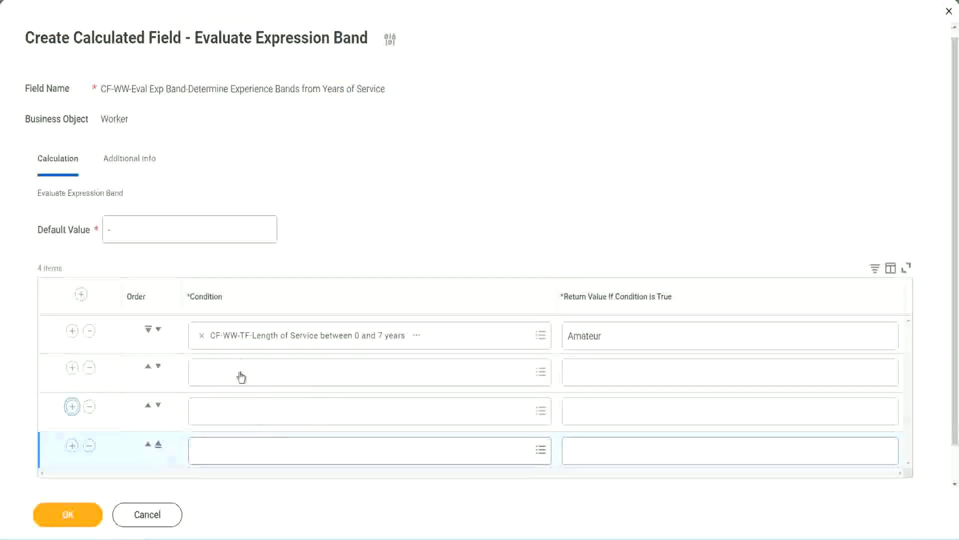
pyautogui.click(243, 372)
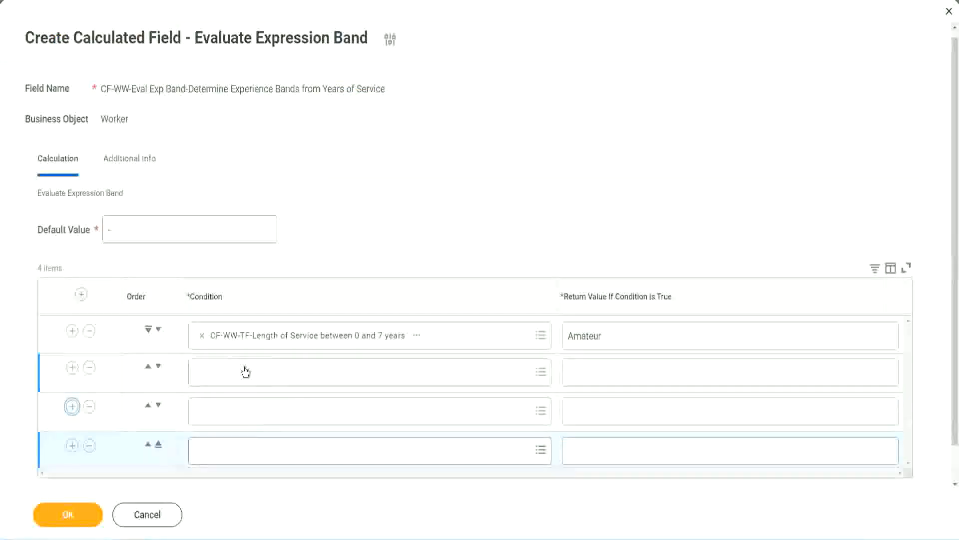
pyautogui.hotkey('ctrl', 'v')
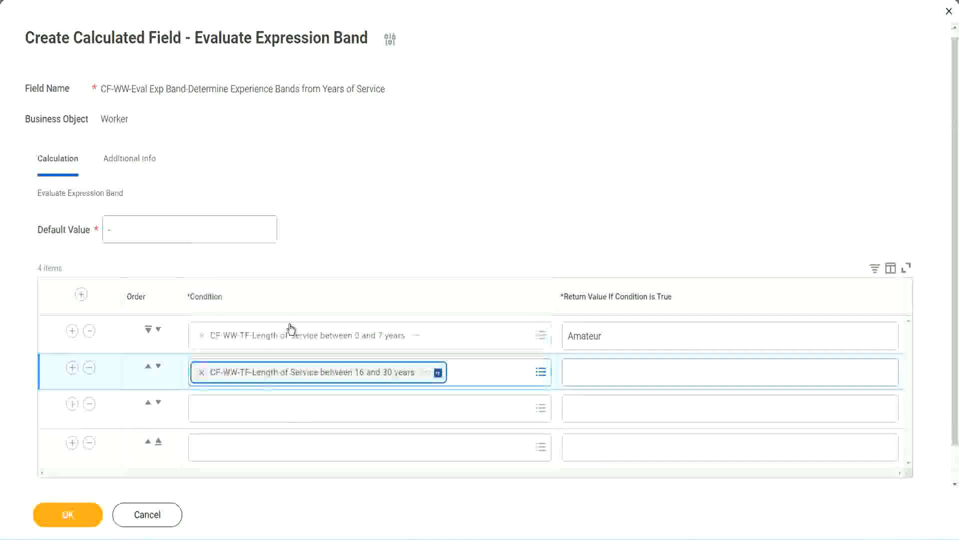
pyautogui.click(158, 366)
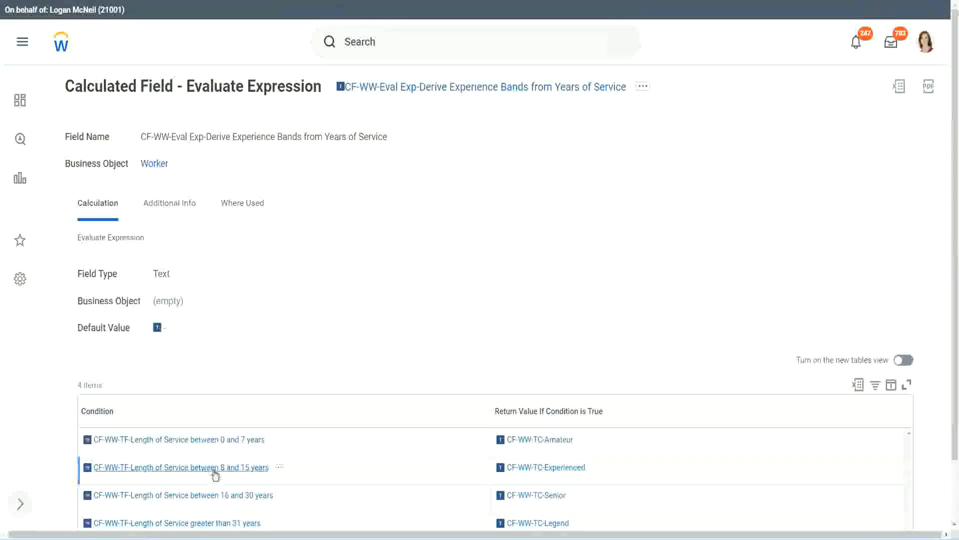
# - Copy CF-WW-TF-Length of Service between 8 and 15 years from the existing Evaluate Expression field into the second row's condition
pyautogui.rightClick(215, 472)
pyautogui.click(243, 404)
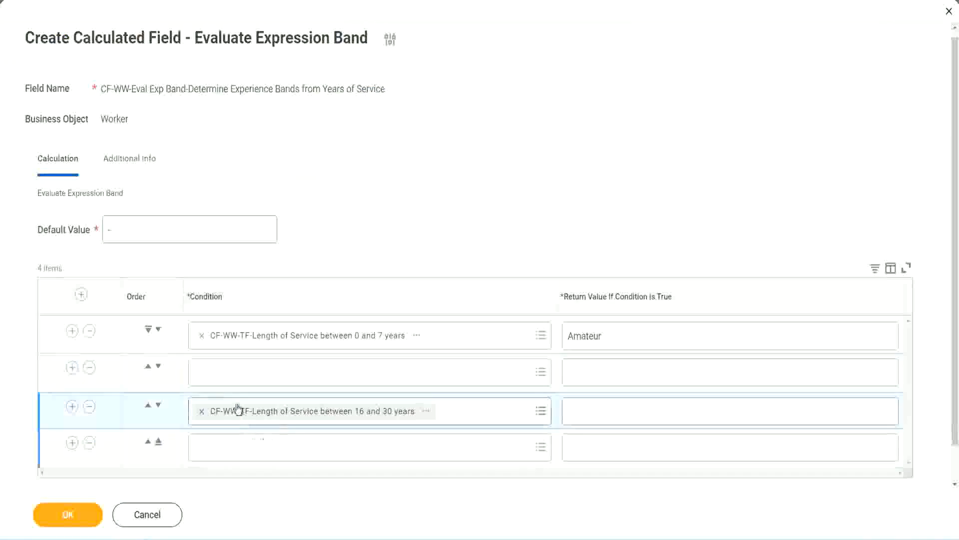
pyautogui.click(240, 382)
pyautogui.hotkey('ctrl', 'v')
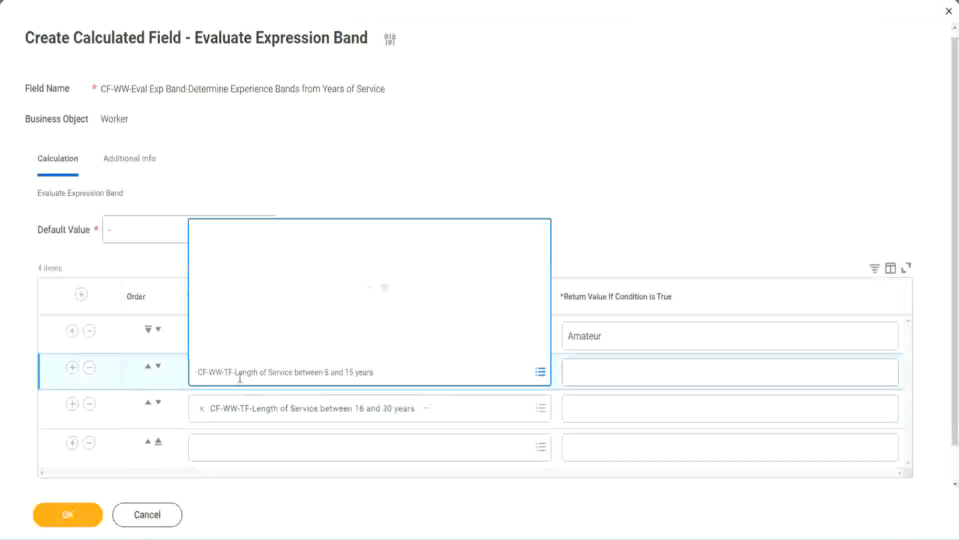
pyautogui.press('Return')
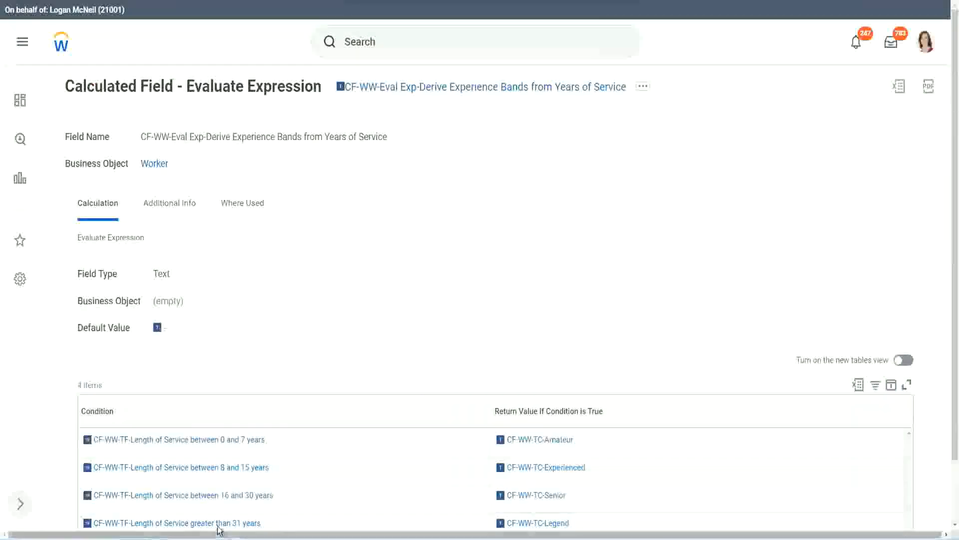
# - Copy CF-WW-TF-Length of Service greater than 31 years from the existing field into the fourth row's condition
pyautogui.rightClick(272, 497)
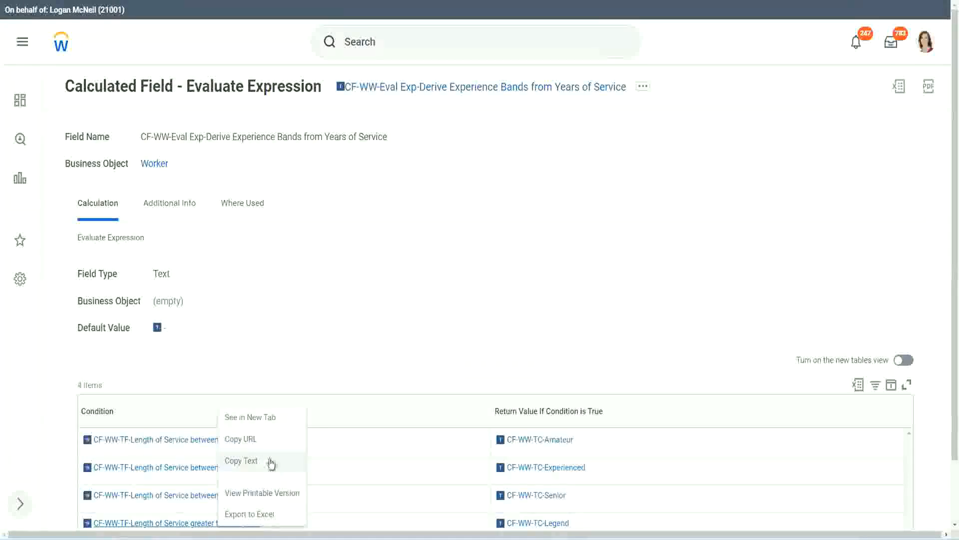
pyautogui.click(271, 461)
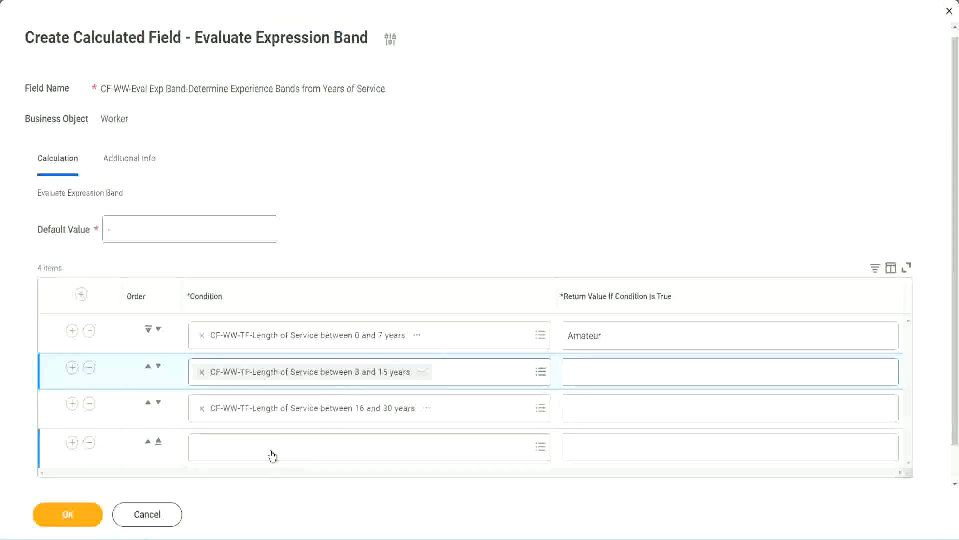
pyautogui.click(272, 456)
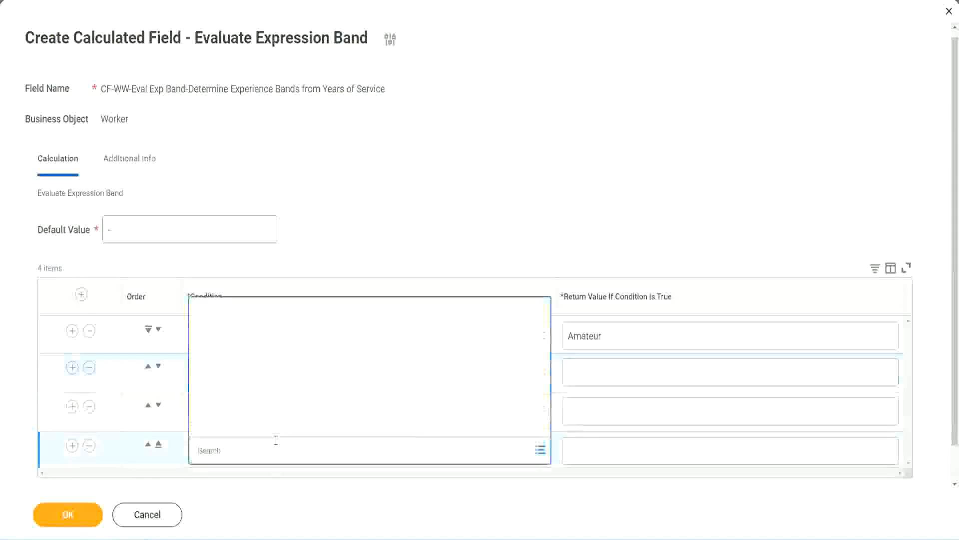
pyautogui.hotkey('ctrl', 'v')
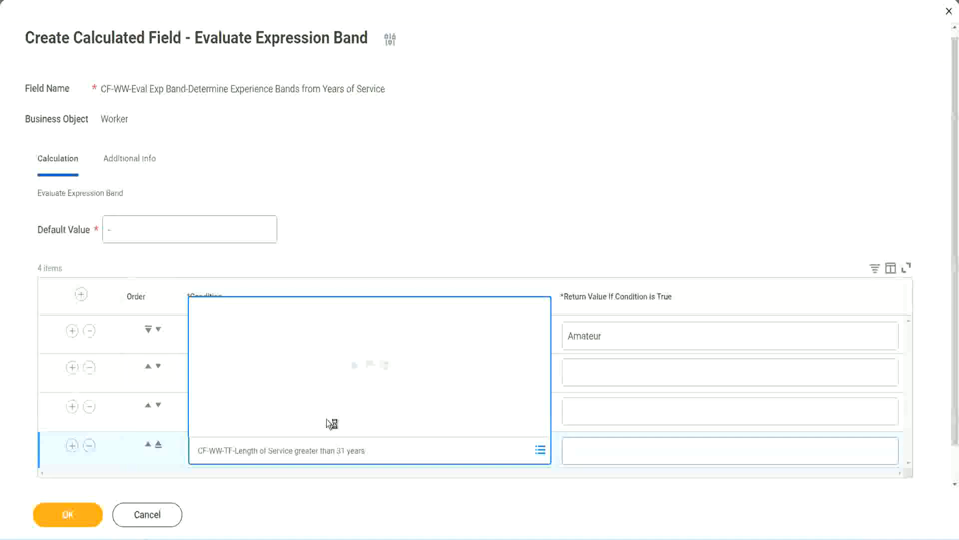
# - Enter the return values Legend for the fourth row, Senior for the third and Experienced for the second, and save the calculated field
pyautogui.click(631, 450)
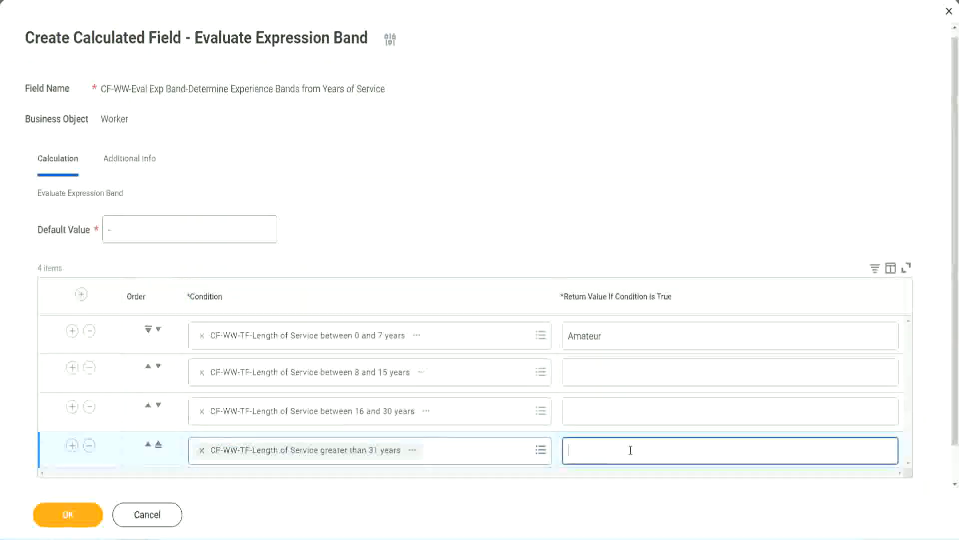
pyautogui.write('Le')
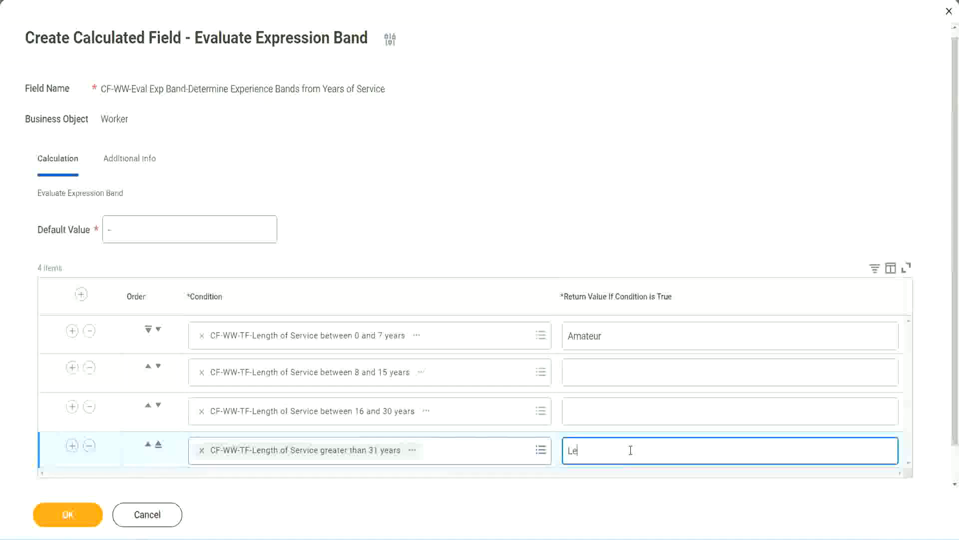
pyautogui.write('gend')
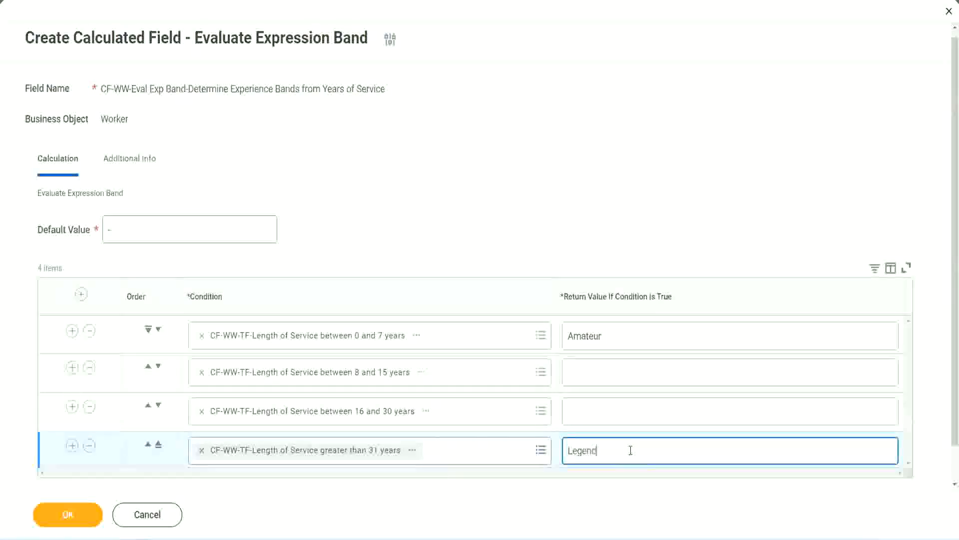
pyautogui.click(589, 411)
pyautogui.write('Senior')
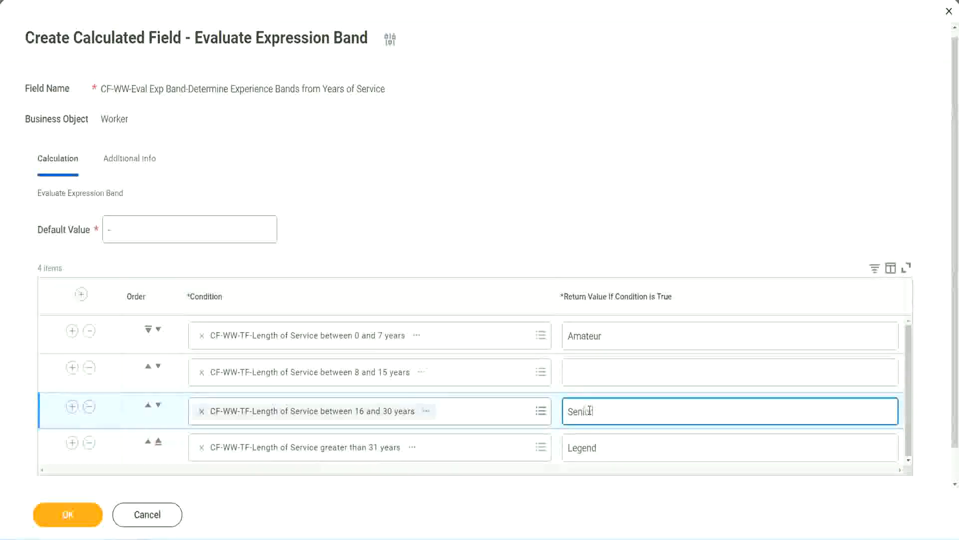
pyautogui.click(605, 373)
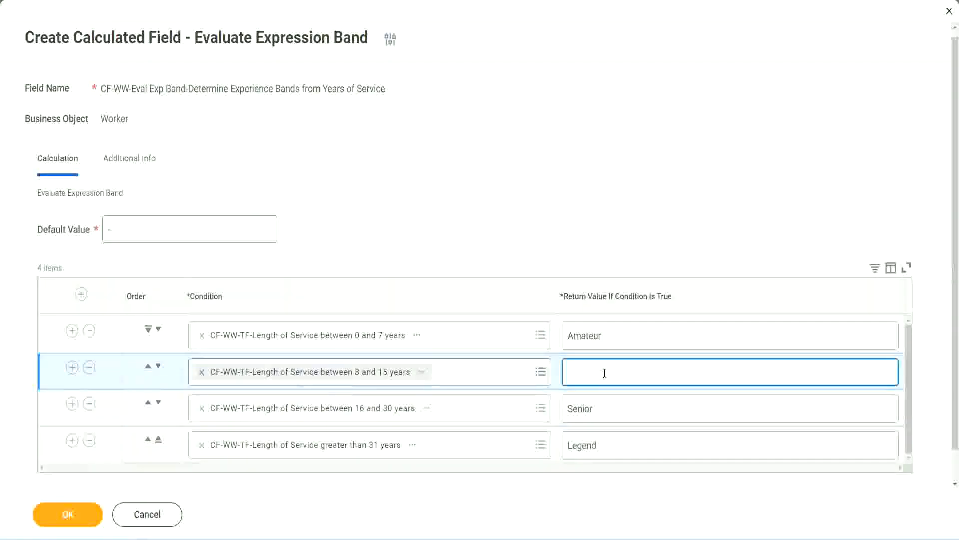
pyautogui.write('Experienced')
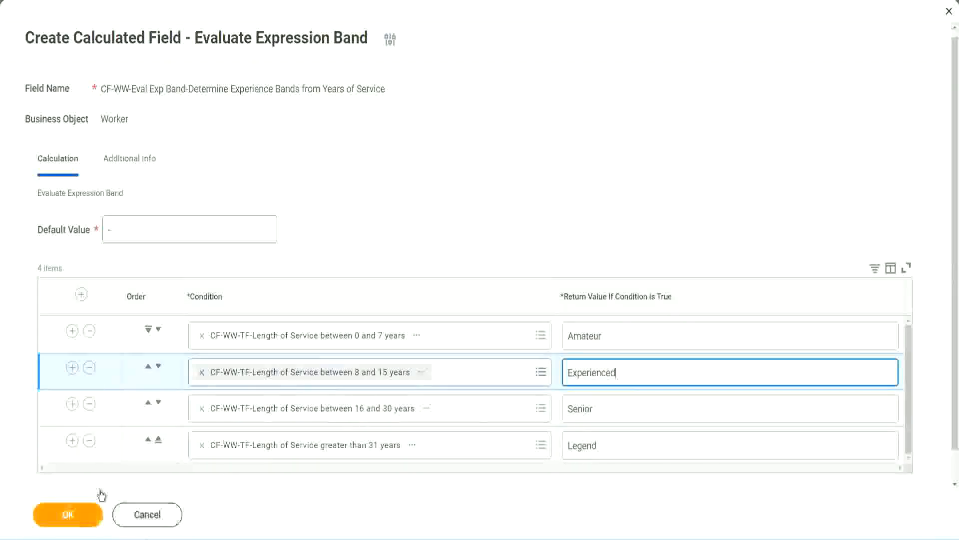
pyautogui.click(90, 512)
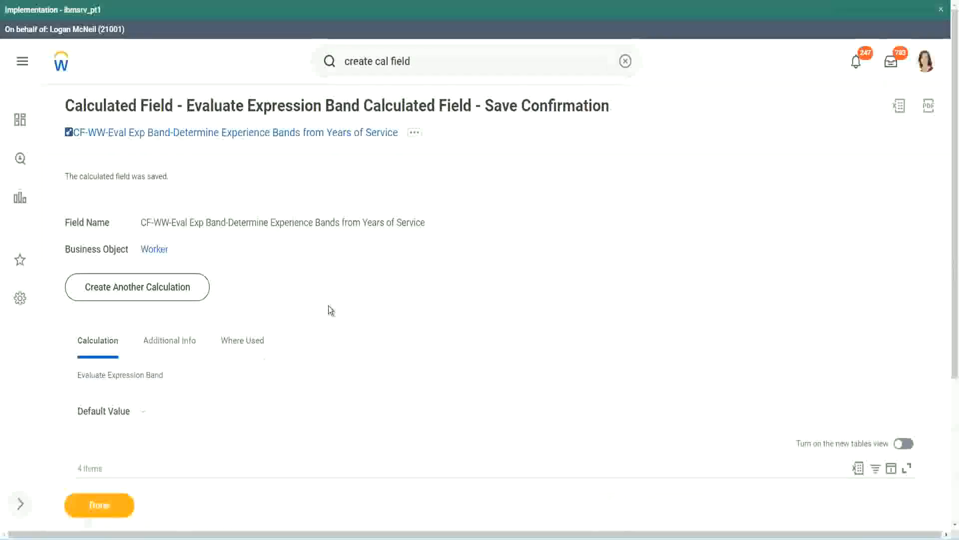
# - Check the return value of each condition in the saved band field and copy the calculated field's name
pyautogui.scroll(-3, 329, 308)
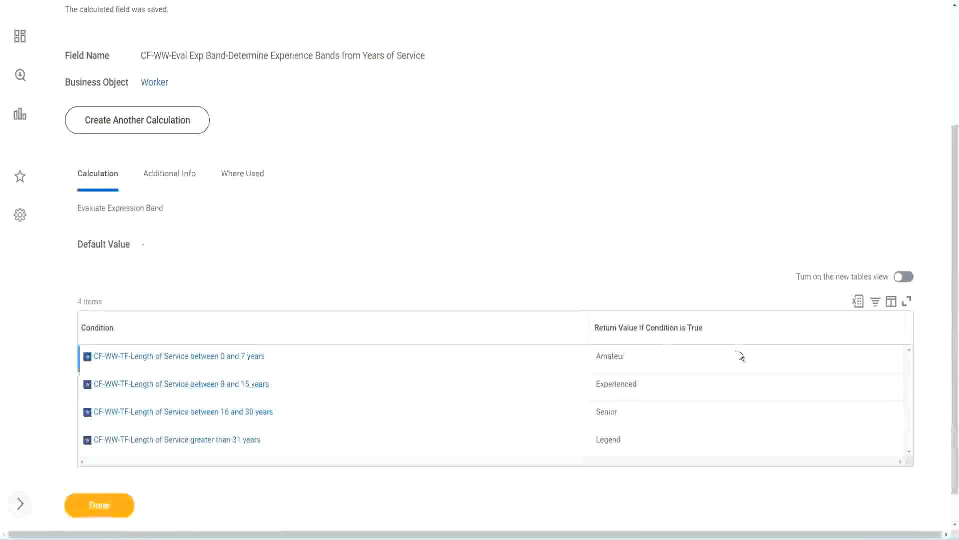
pyautogui.doubleClick(614, 353)
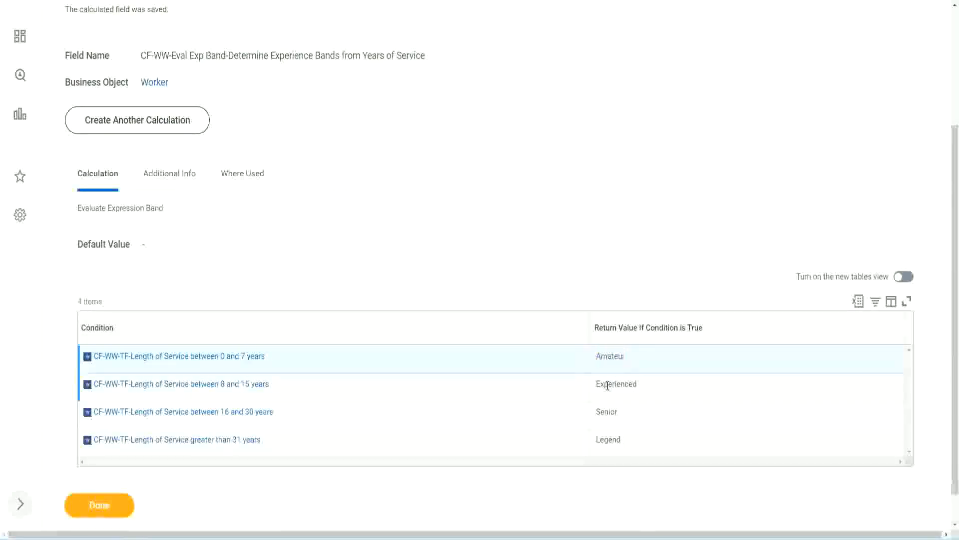
pyautogui.doubleClick(608, 386)
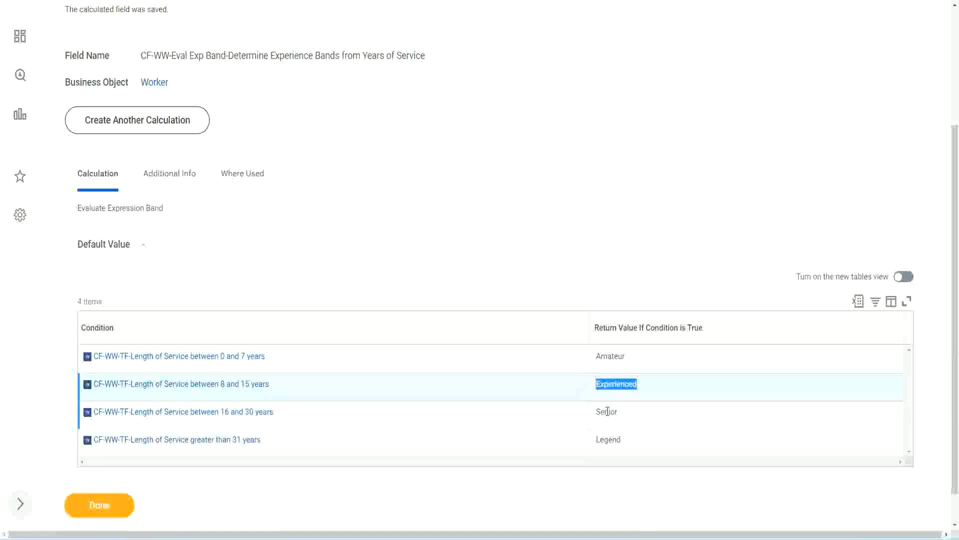
pyautogui.doubleClick(607, 411)
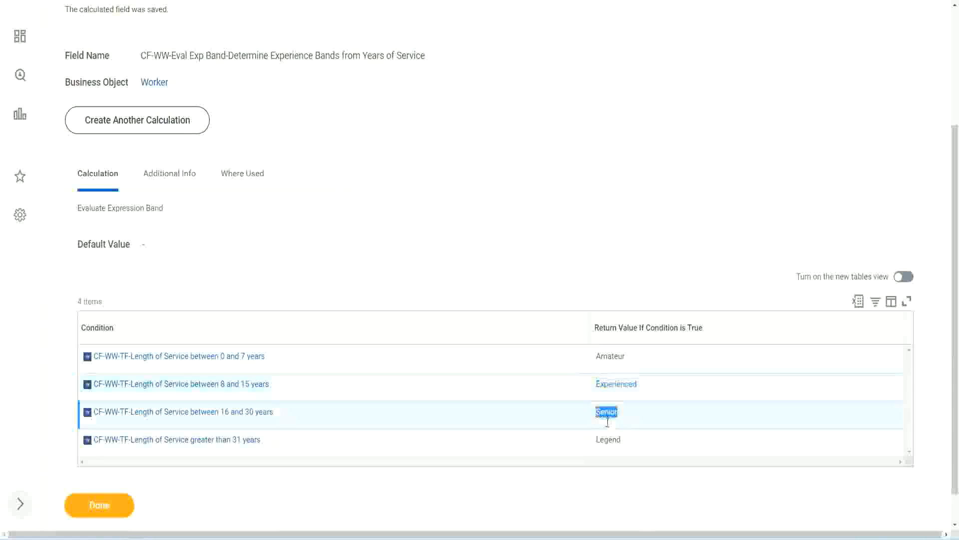
pyautogui.click(610, 437)
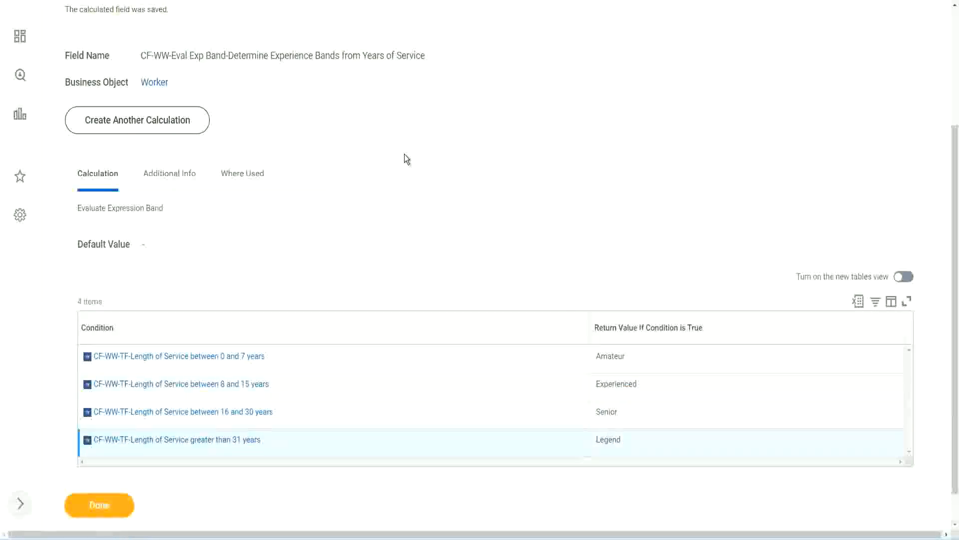
pyautogui.scroll(5, 405, 155)
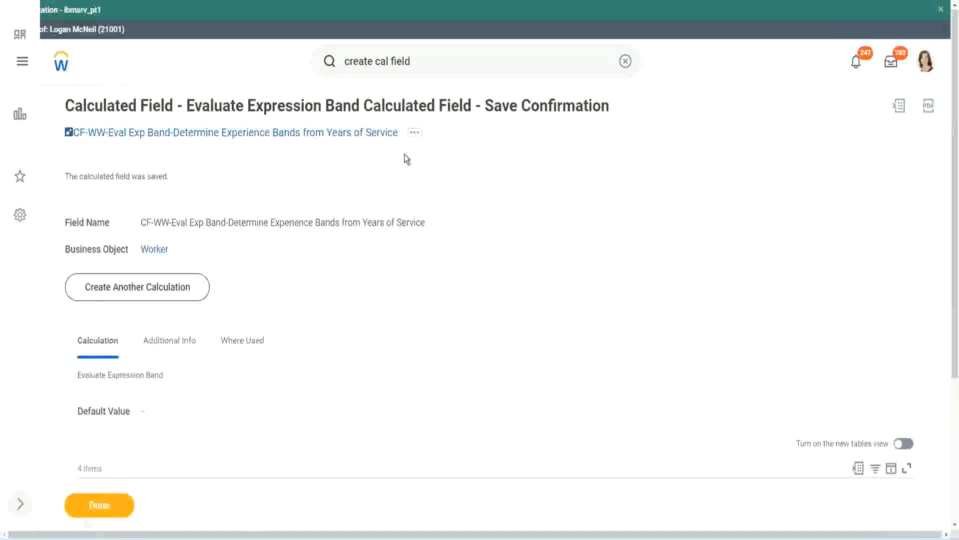
pyautogui.rightClick(314, 136)
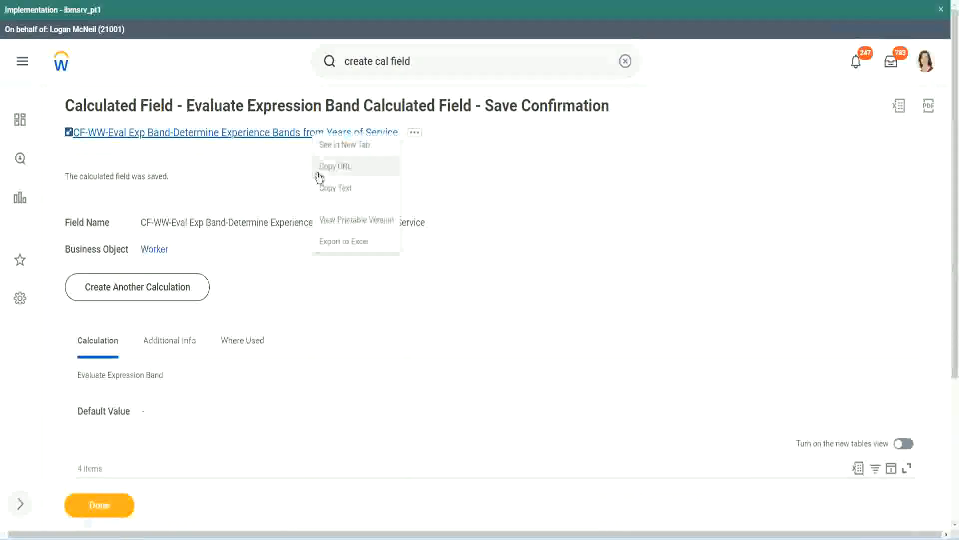
pyautogui.click(332, 188)
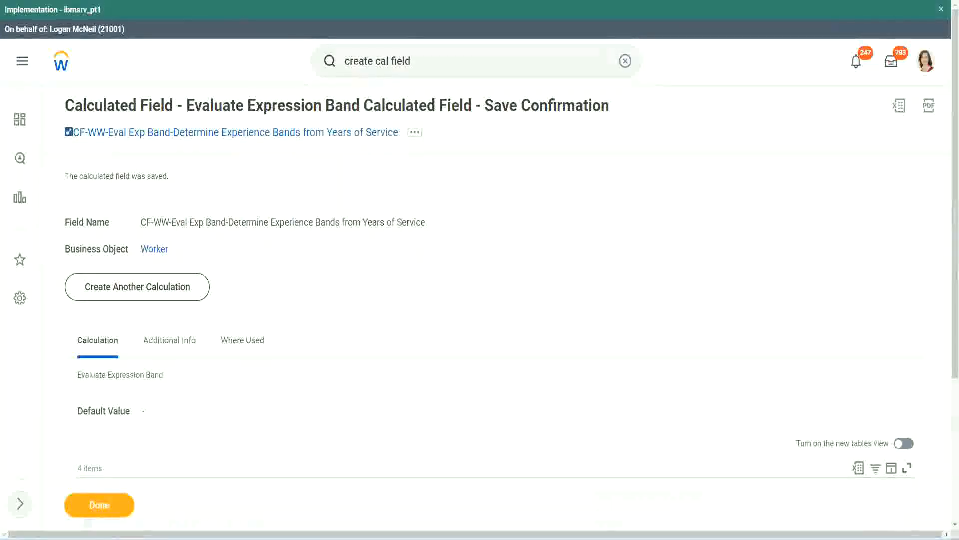
# - Review the saved field's conditions and return values alongside the calculated field functions slide and the band notes in Notepad++
pyautogui.scroll(-2, 317, 388)
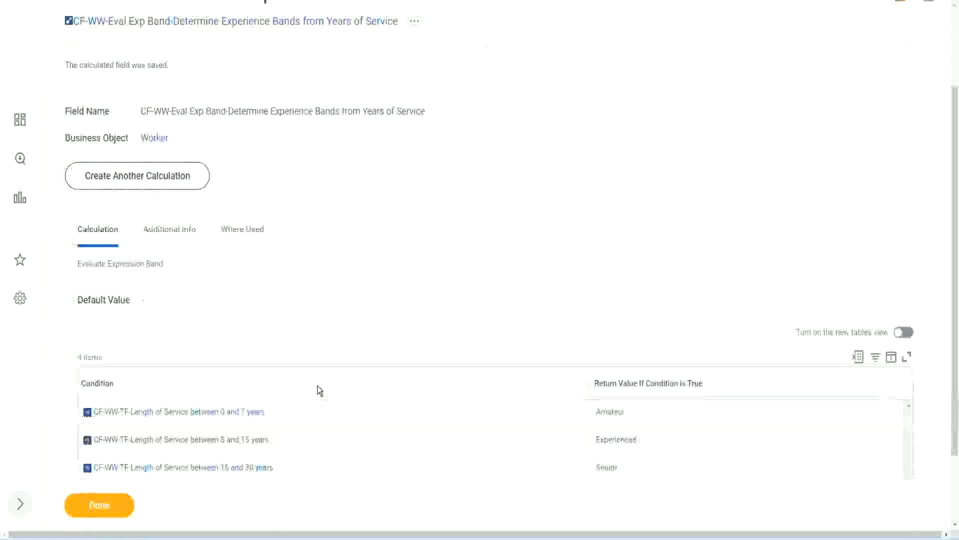
pyautogui.scroll(-1, 318, 390)
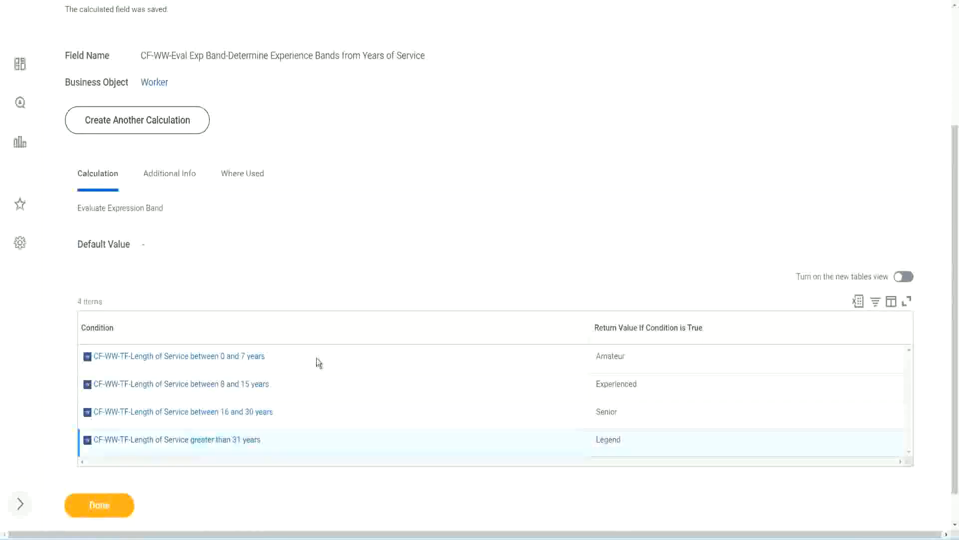
pyautogui.scroll(-1, 325, 353)
pyautogui.scroll(2, 334, 228)
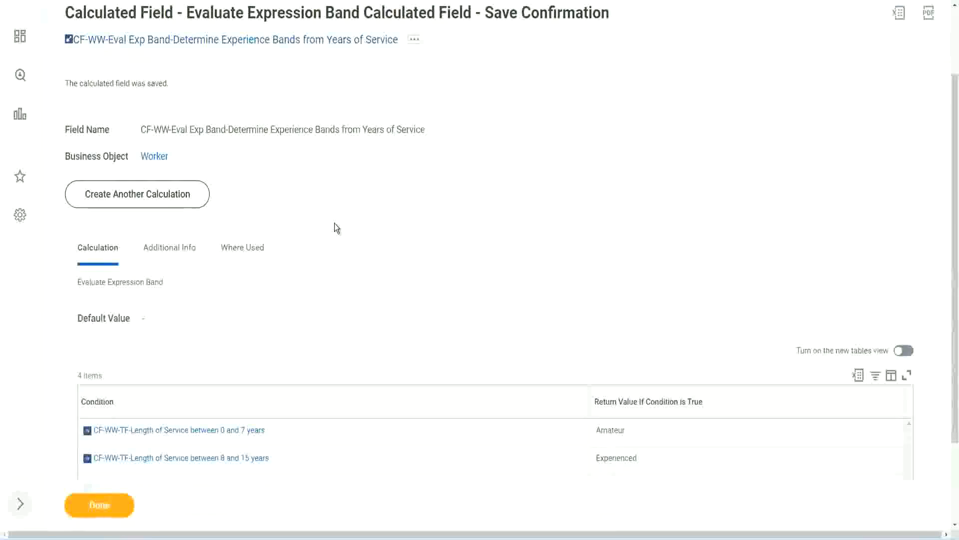
pyautogui.scroll(-2, 335, 223)
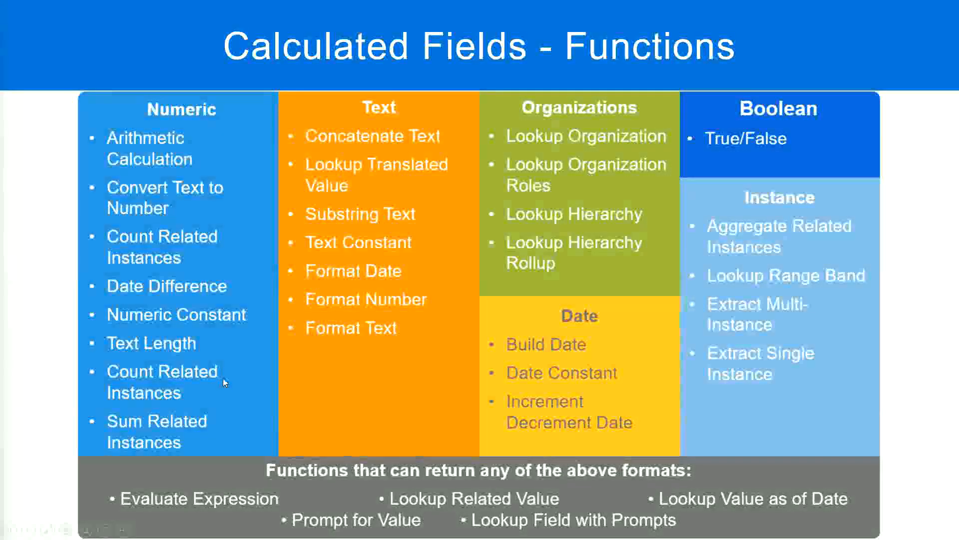
pyautogui.hotkey('alt', 'Tab')
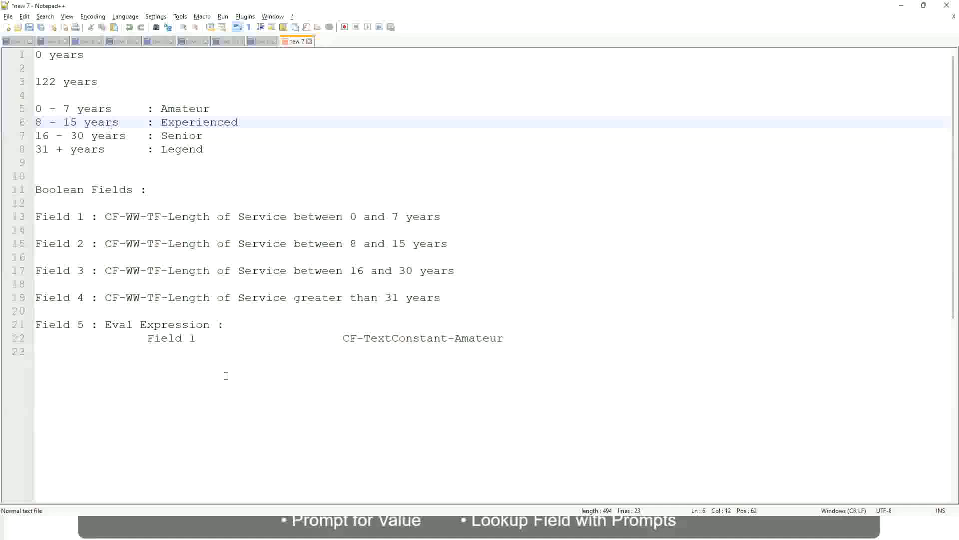
pyautogui.hotkey('alt', 'Tab')
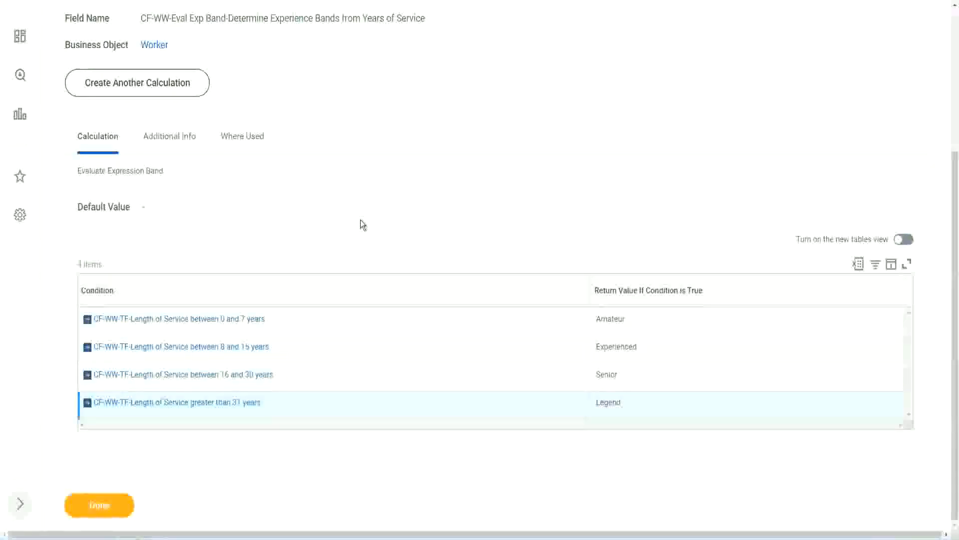
pyautogui.scroll(1, 361, 220)
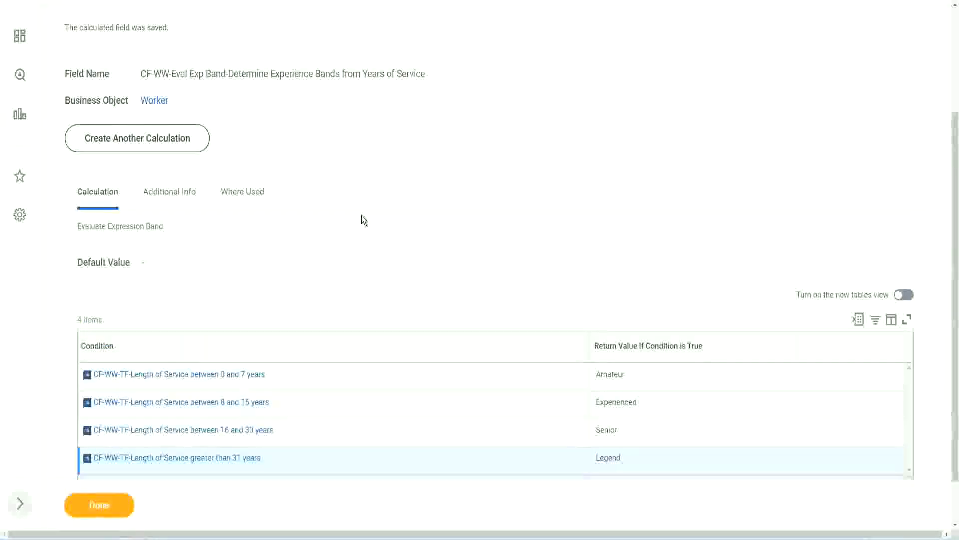
pyautogui.scroll(2, 361, 219)
pyautogui.scroll(-3, 361, 215)
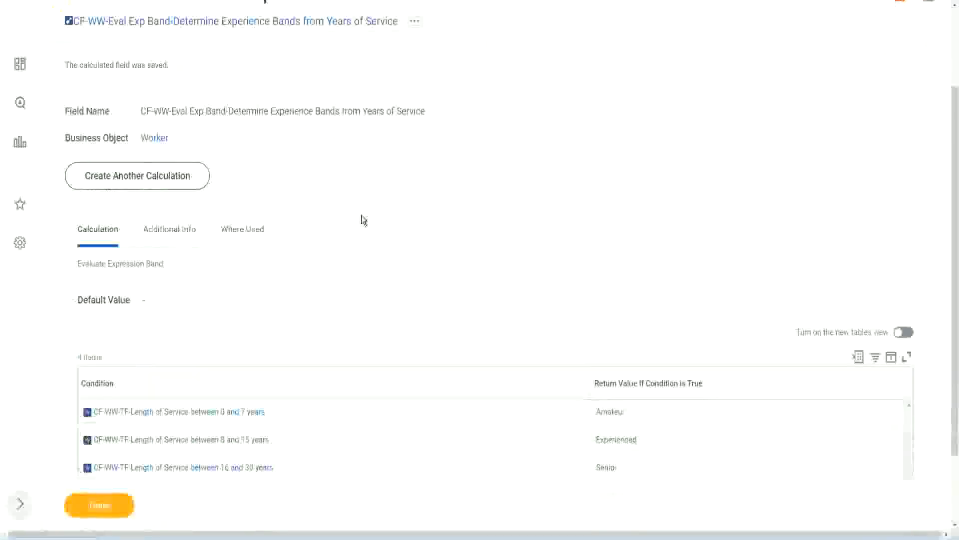
# - Close the calculated field's save confirmation and open the WW Employee Details custom report for editing
pyautogui.click(111, 504)
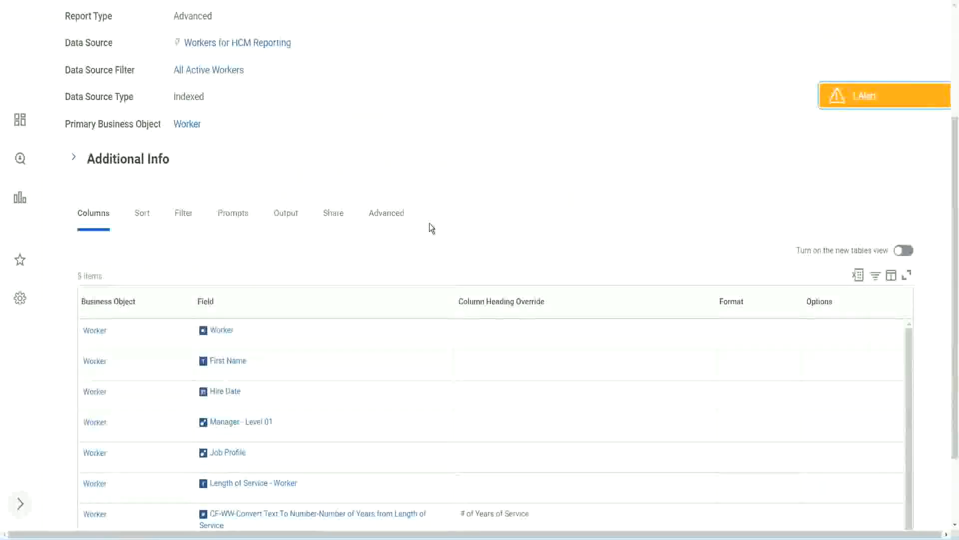
pyautogui.click(331, 106)
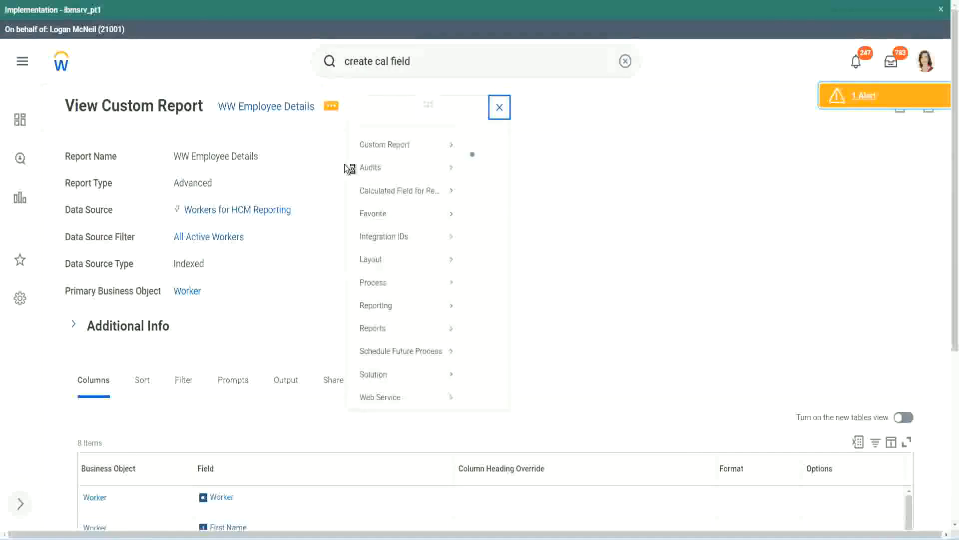
pyautogui.moveTo(383, 160)
pyautogui.click(488, 162)
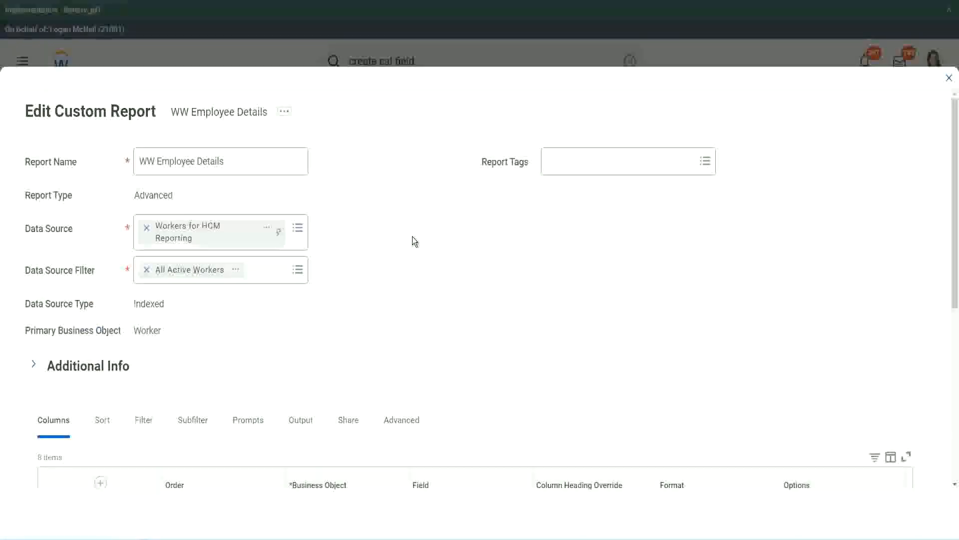
# - Add a new column row for the Worker business object below the report's Experience Bands column
pyautogui.scroll(-9, 412, 241)
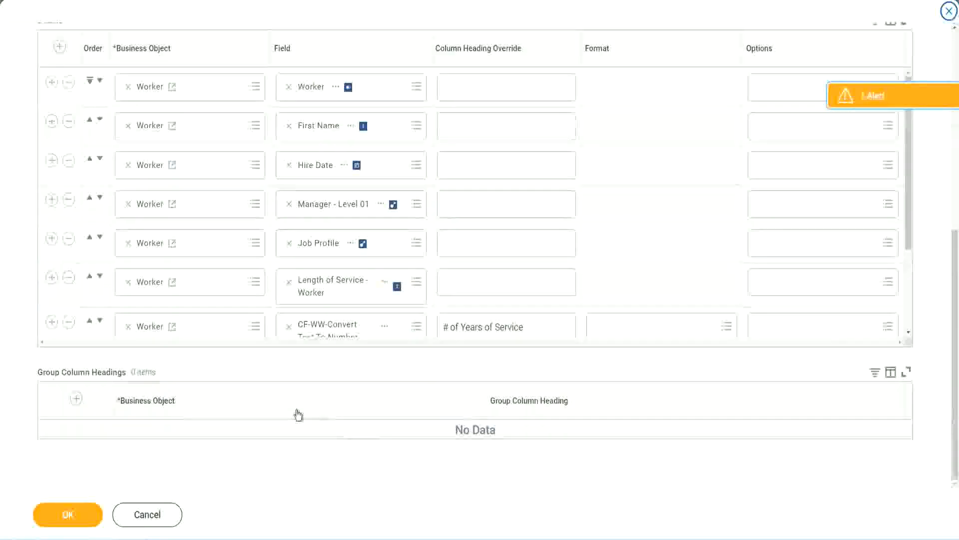
pyautogui.scroll(-3, 170, 274)
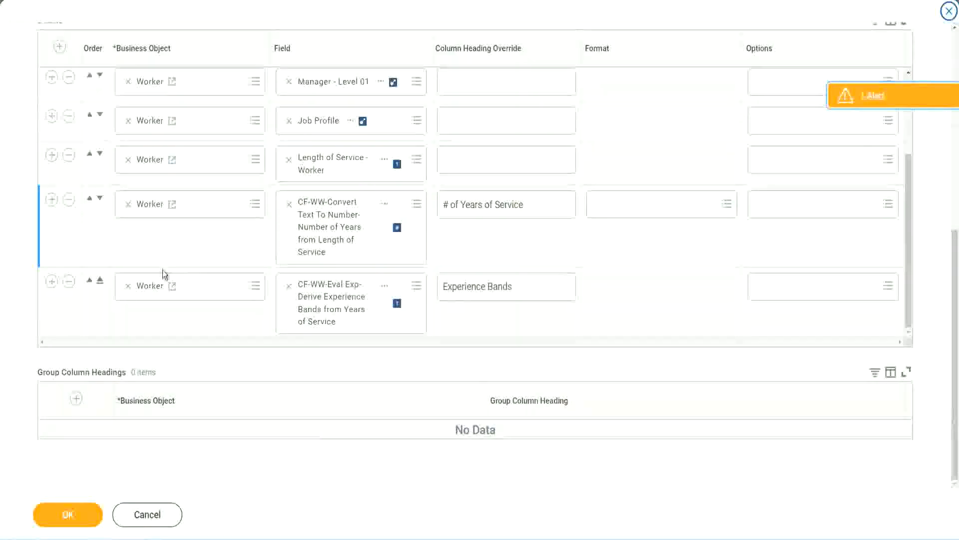
pyautogui.click(53, 284)
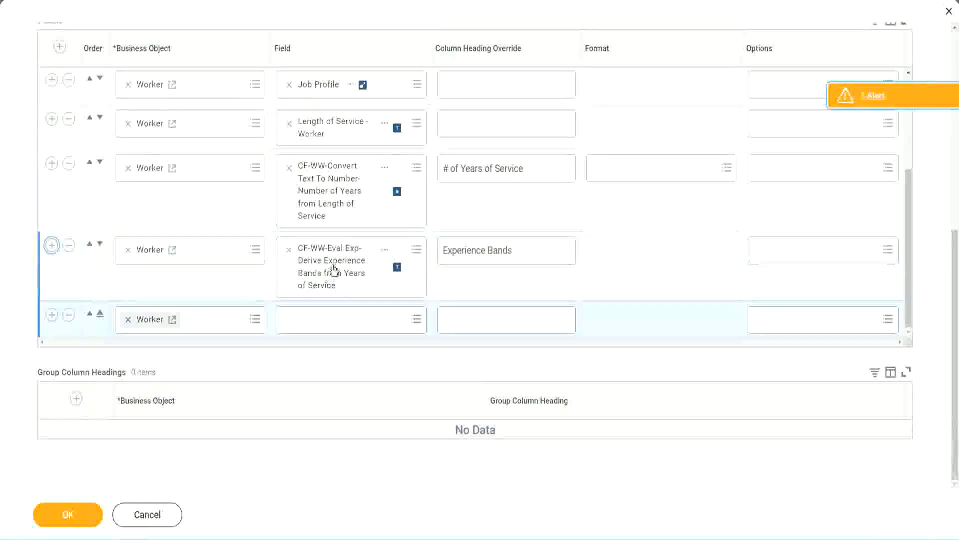
# - Search the new row's field for CF-WW-Eval Exp Band and select CF-WW-Eval Exp Band-Determine Experience Bands from Years of Service
pyautogui.rightClick(331, 272)
pyautogui.click(361, 320)
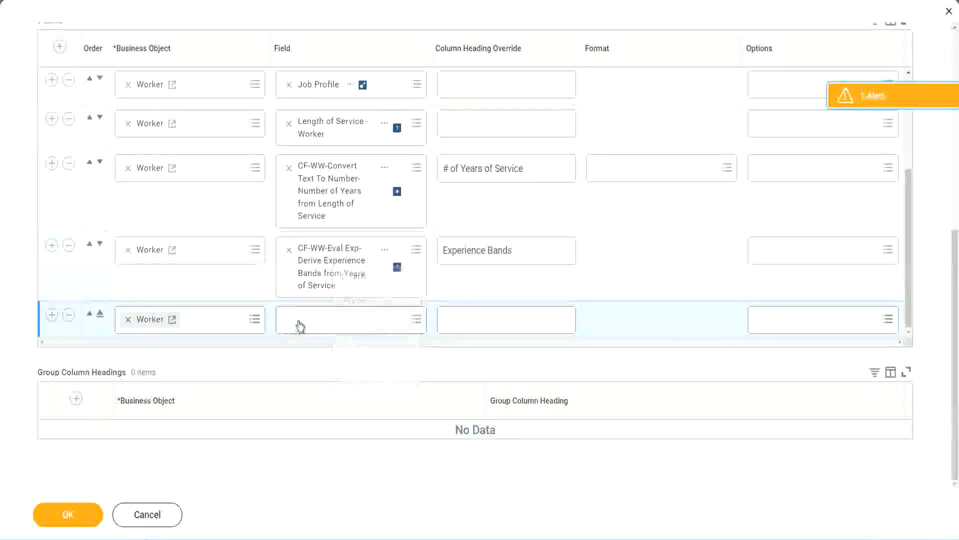
pyautogui.click(357, 325)
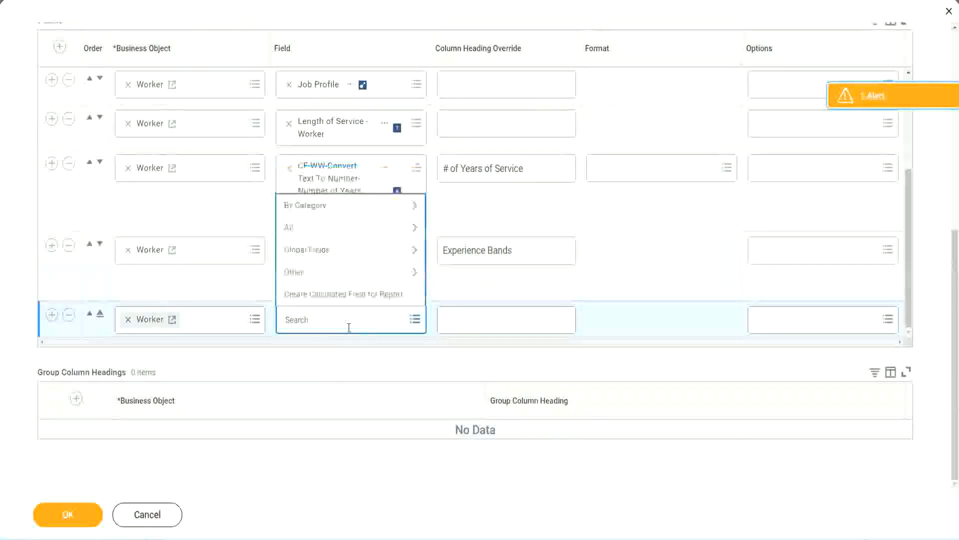
pyautogui.hotkey('ctrl', 'v')
pyautogui.moveTo(351, 316); pyautogui.dragTo(249, 318)
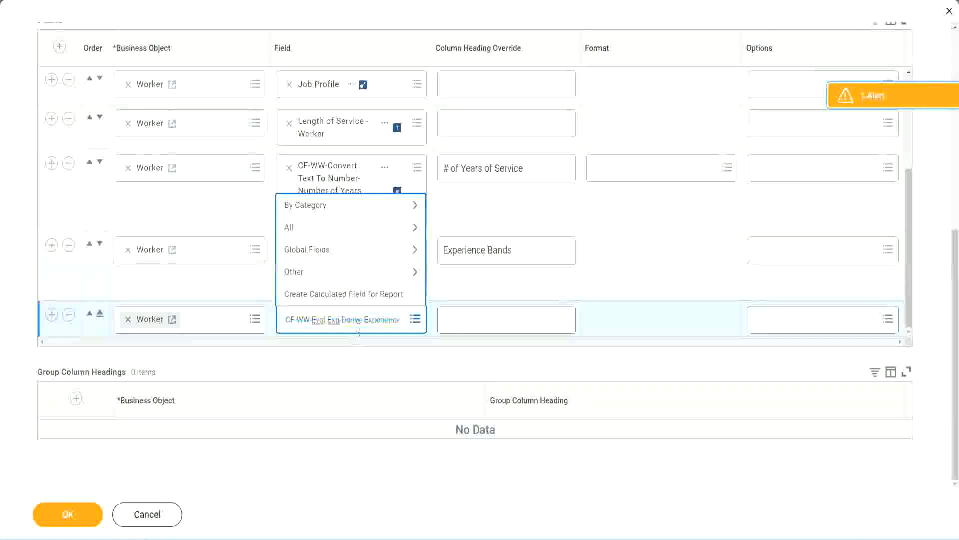
pyautogui.write('Band')
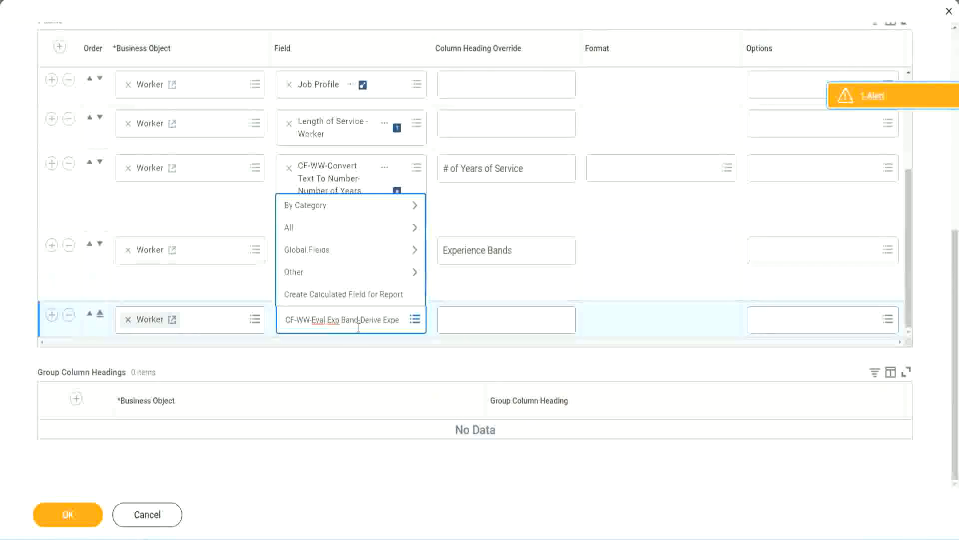
pyautogui.press('Delete')
pyautogui.press('Delete')
pyautogui.press('Delete')
pyautogui.press('Delete')
pyautogui.press('Delete')
pyautogui.press('Delete')
pyautogui.press('Delete')
pyautogui.press('Delete')
pyautogui.press('Delete')
pyautogui.press('Delete')
pyautogui.press('Delete')
pyautogui.press('Delete')
pyautogui.press('Delete')
pyautogui.press('Delete')
pyautogui.press('Delete')
pyautogui.press('Delete')
pyautogui.press('Delete')
pyautogui.press('Delete')
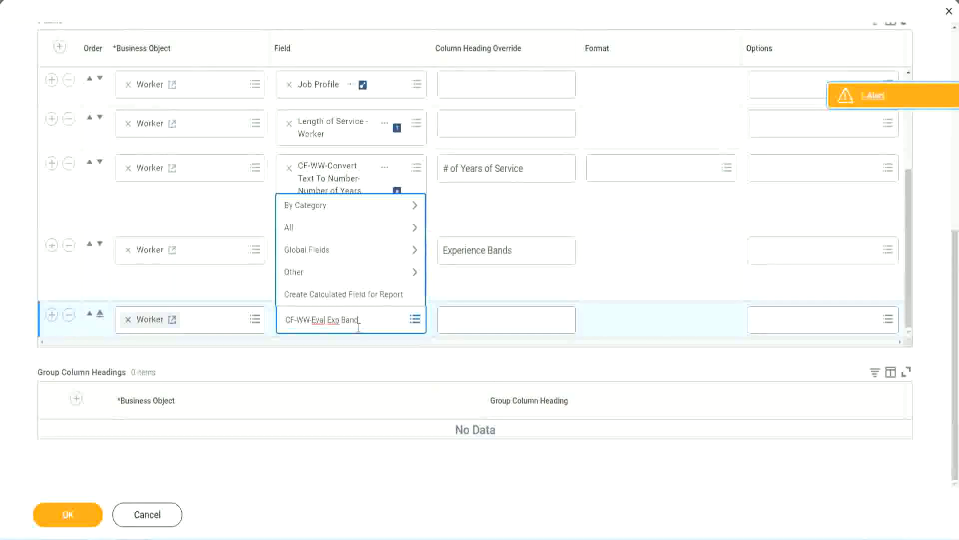
pyautogui.press('Return')
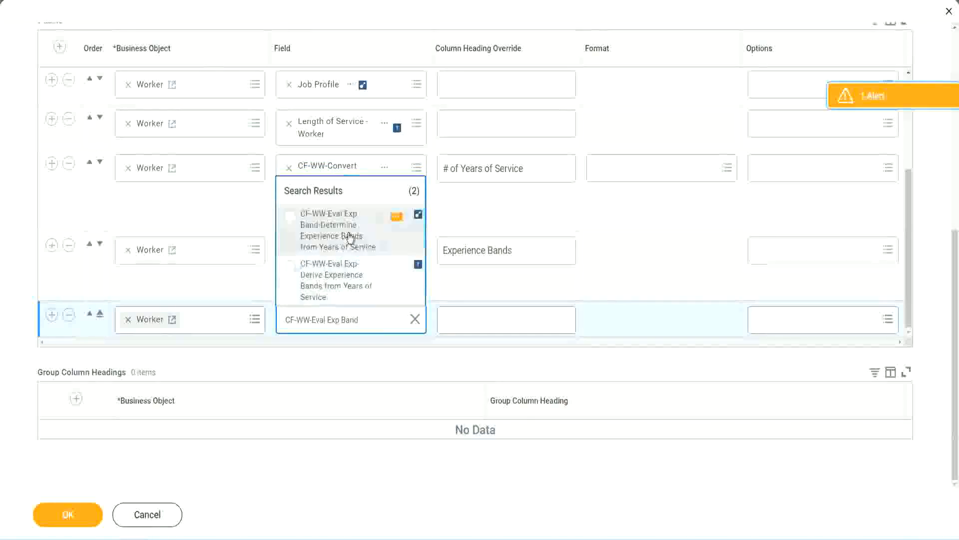
pyautogui.click(350, 236)
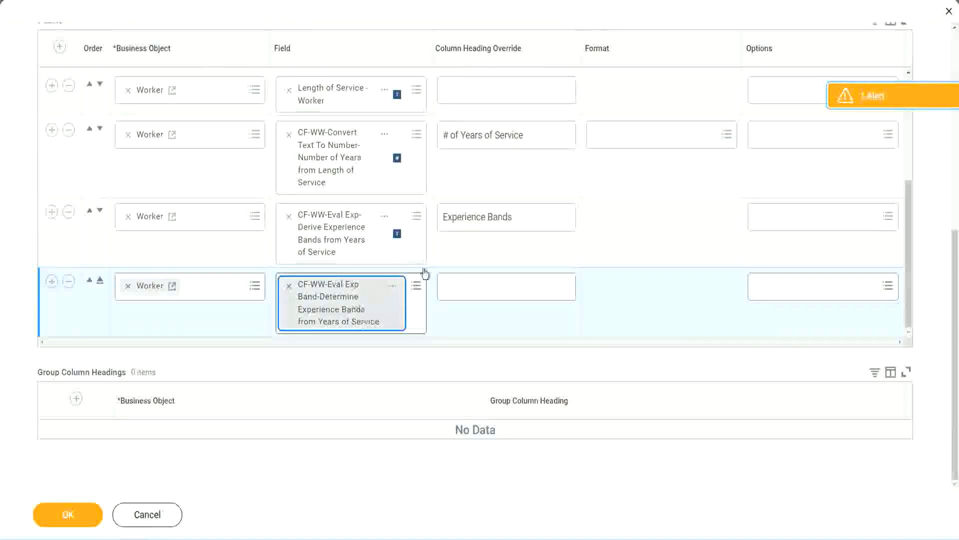
# - Set the new row's column heading override to "Experience Bands (Eval Exp Bands)", reusing the heading text of the existing Experience Bands column
pyautogui.click(520, 218)
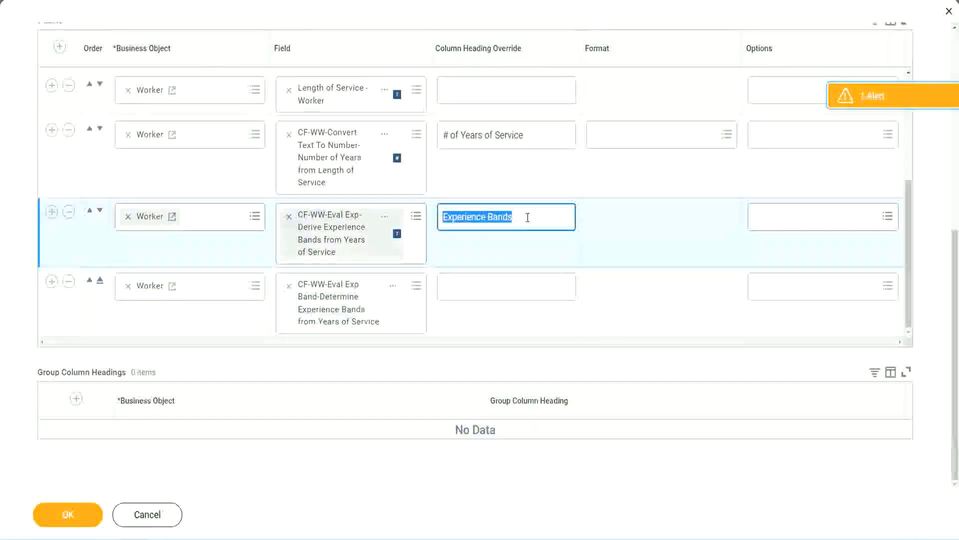
pyautogui.click(466, 285)
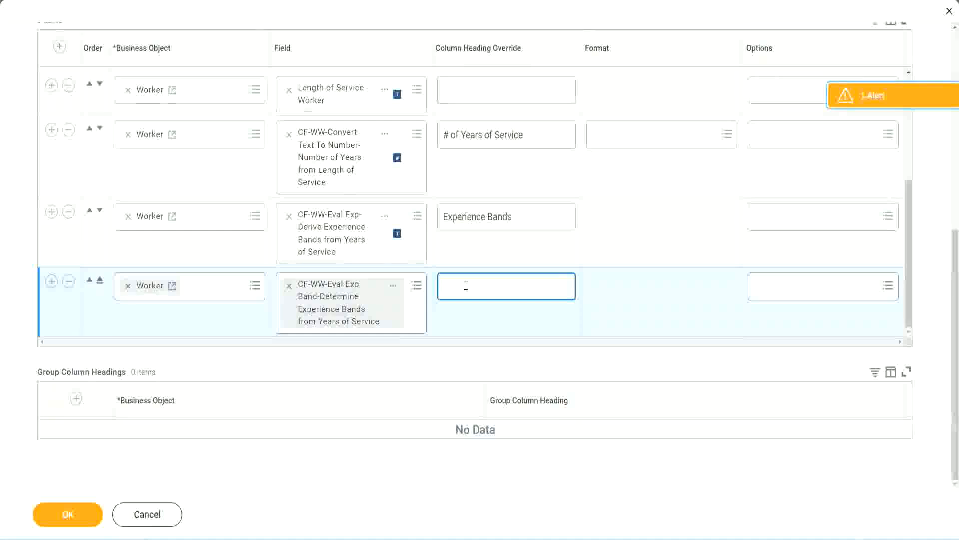
pyautogui.hotkey('ctrl', 'v')
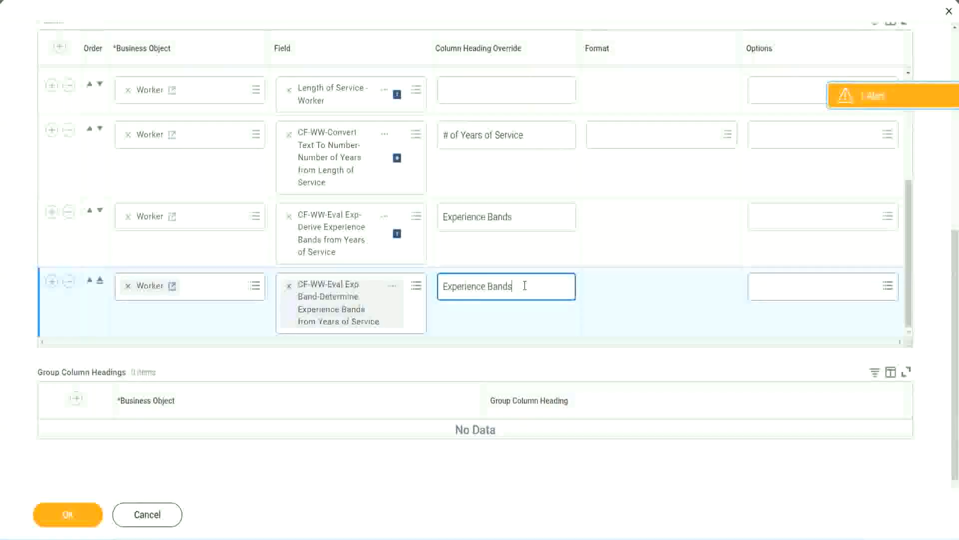
pyautogui.write('(')
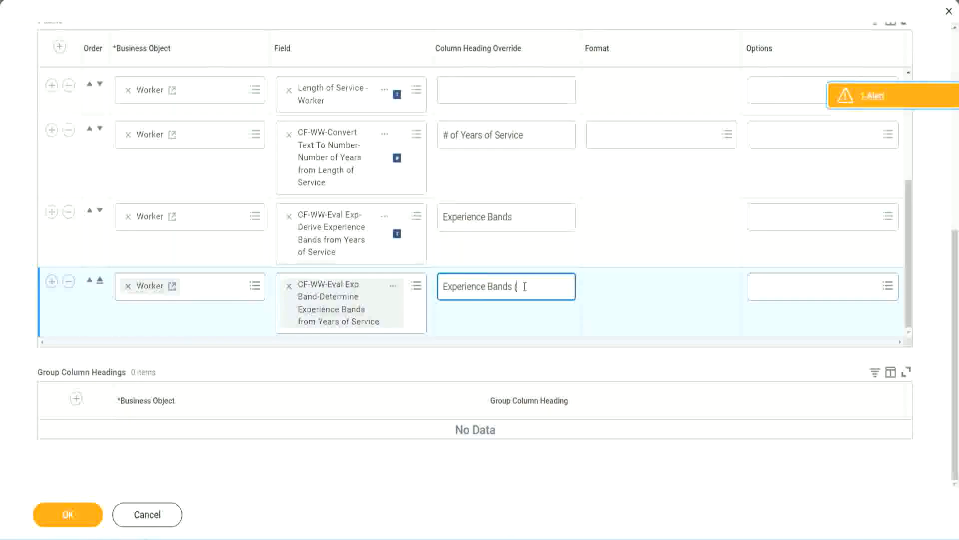
pyautogui.write('Eval Exp')
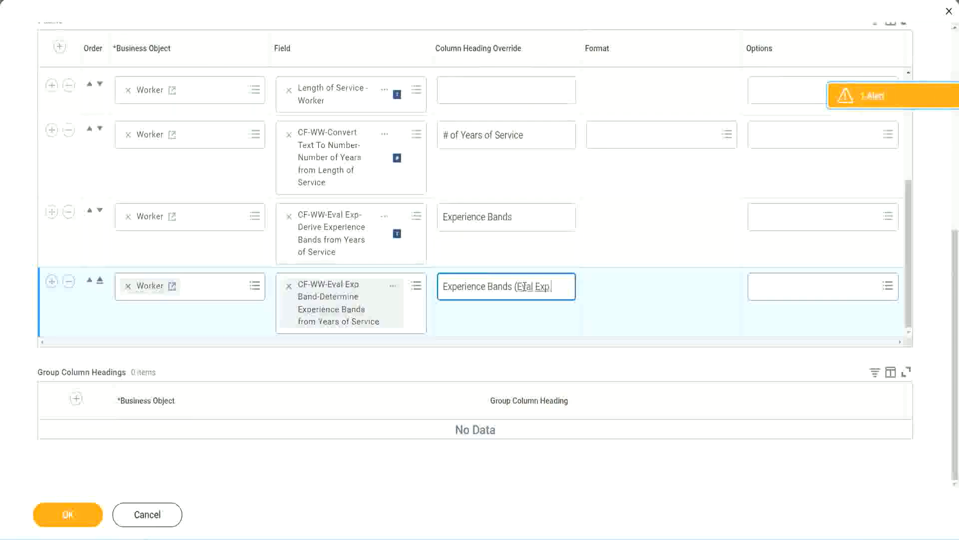
pyautogui.write(' Bands)')
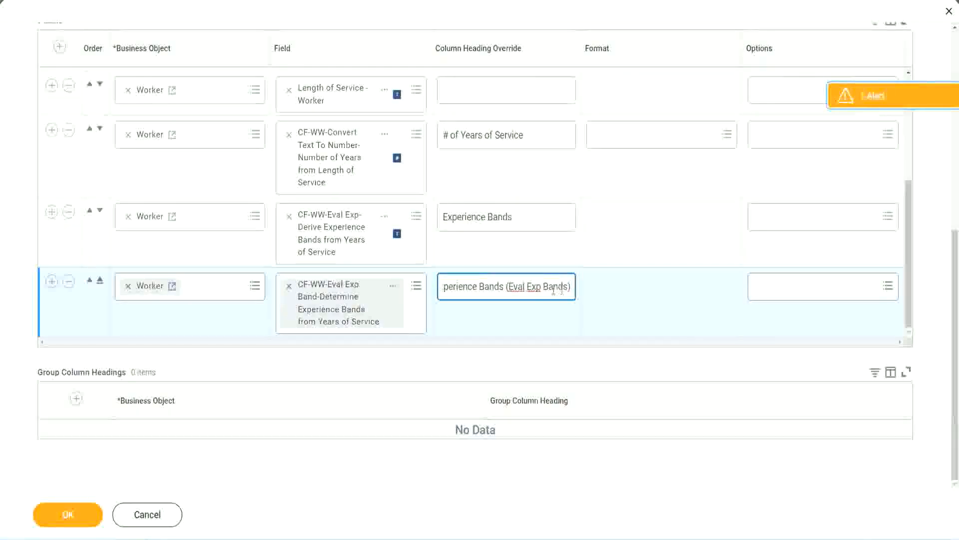
pyautogui.doubleClick(534, 286)
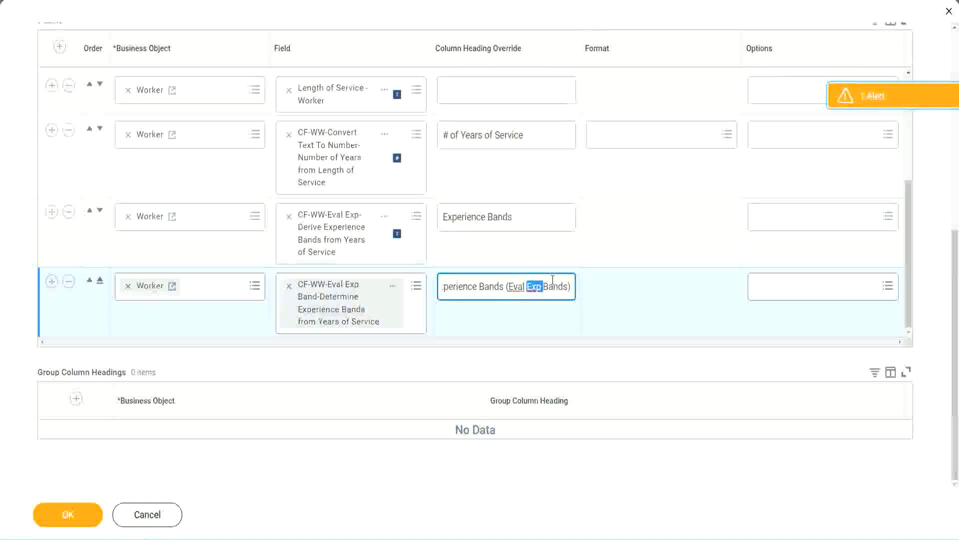
pyautogui.click(553, 284)
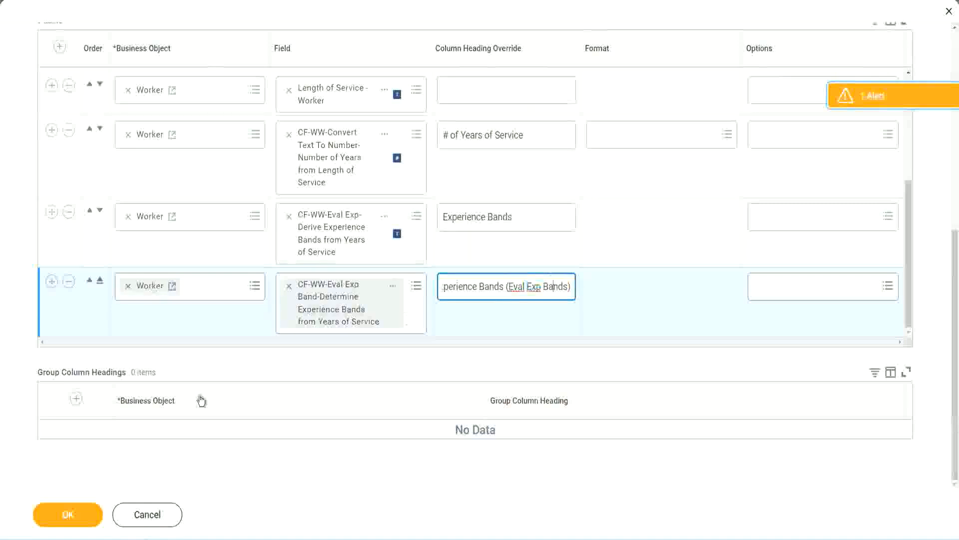
# - Save the column changes to the WW Employee Details report and run it
pyautogui.click(74, 518)
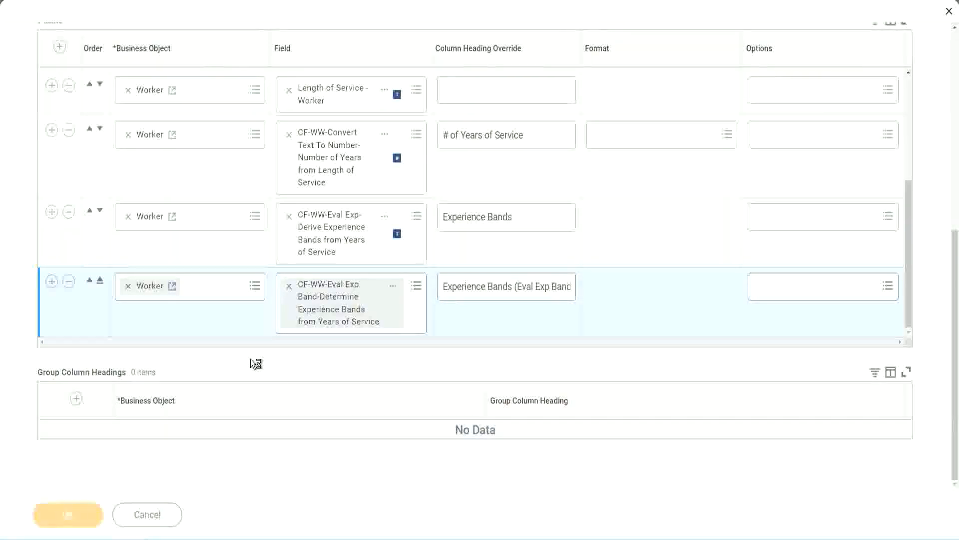
pyautogui.click(112, 506)
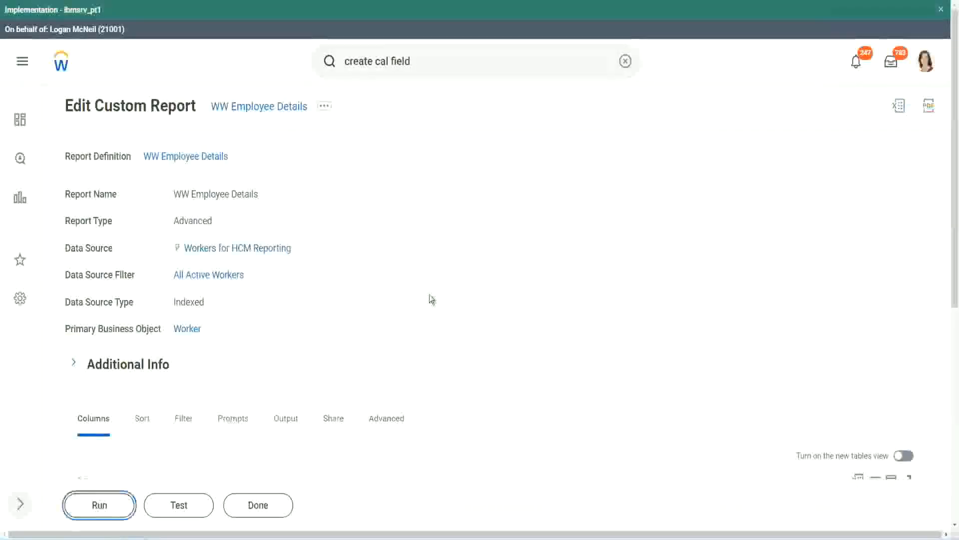